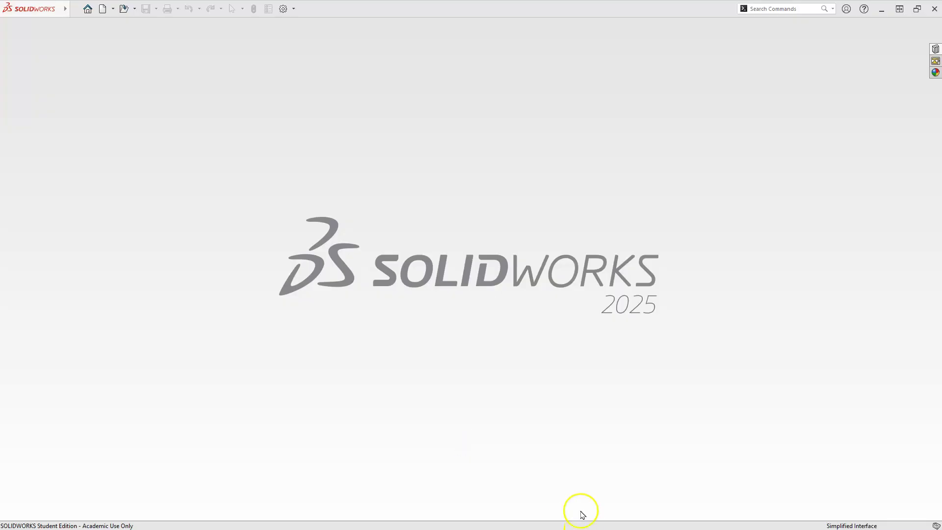
Create a new part document from the Part template.
{"action": "left_click", "coordinate": [103, 9]}
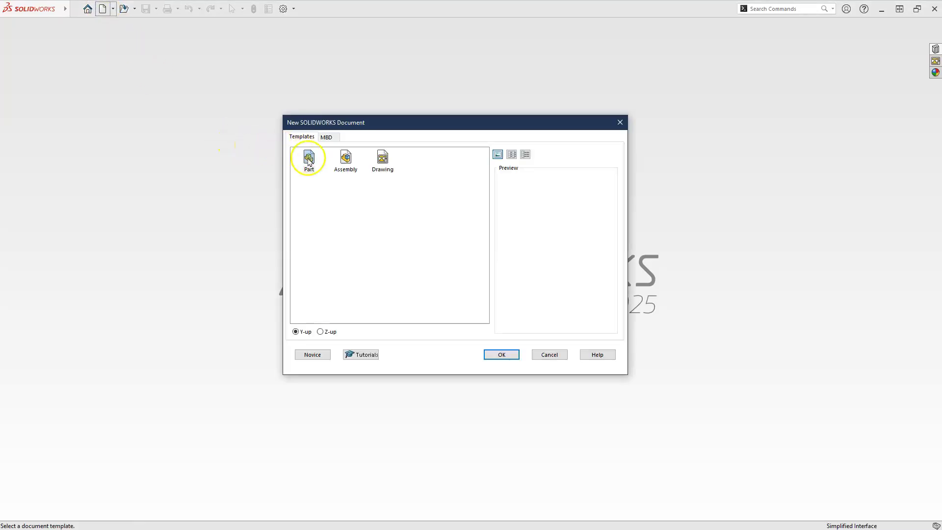
{"action": "left_click", "coordinate": [309, 159]}
{"action": "left_click", "coordinate": [506, 356]}
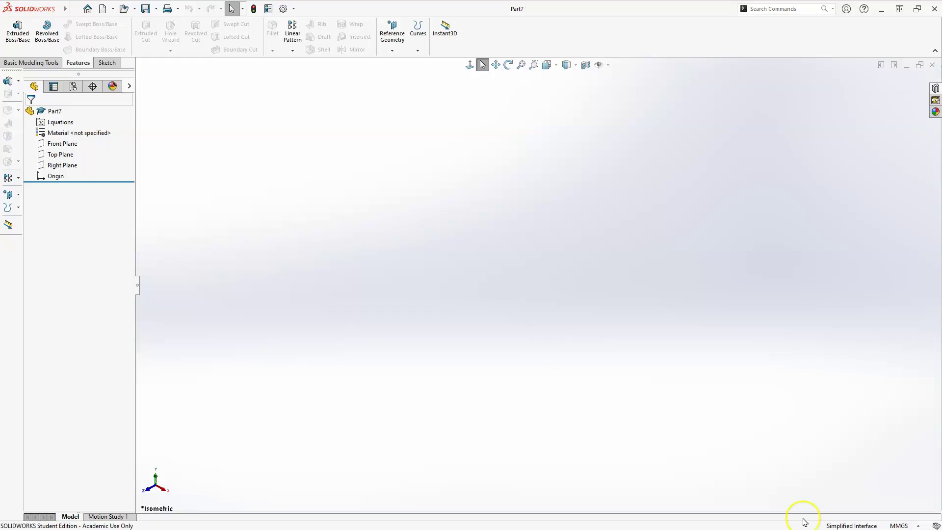
Switch the document units from MMGS to IPS.
{"action": "left_click", "coordinate": [916, 526]}
{"action": "left_click", "coordinate": [919, 526]}
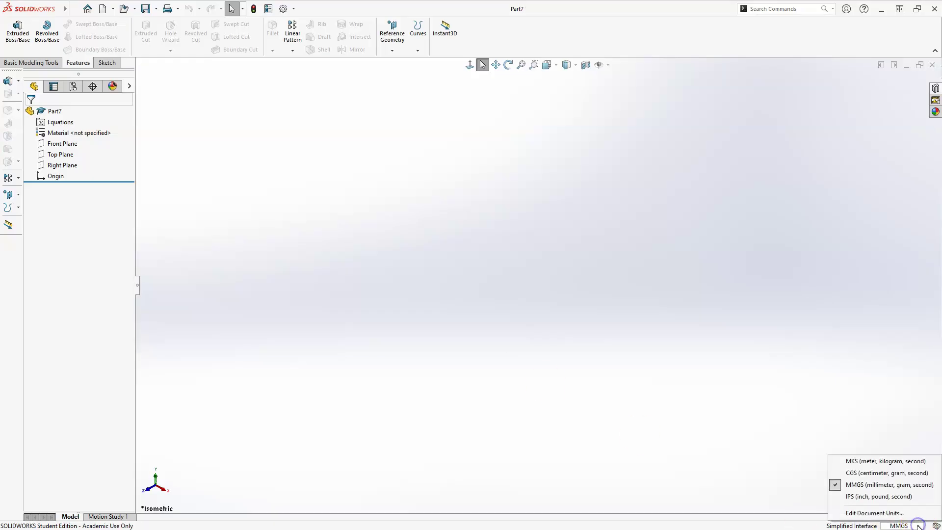
{"action": "left_click", "coordinate": [864, 498]}
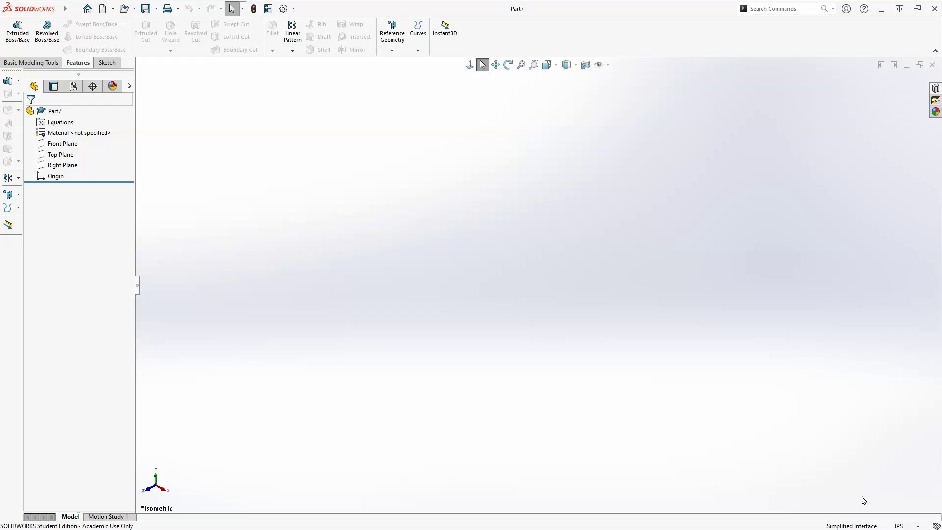
Start a sketch on the Top Plane and draw a circle centred on the origin.
{"action": "left_click", "coordinate": [107, 62]}
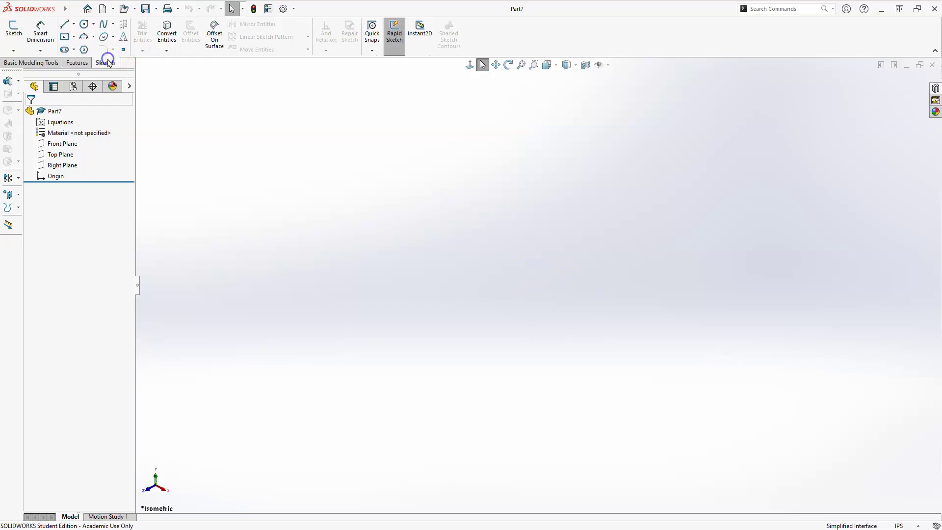
{"action": "left_click", "coordinate": [12, 26]}
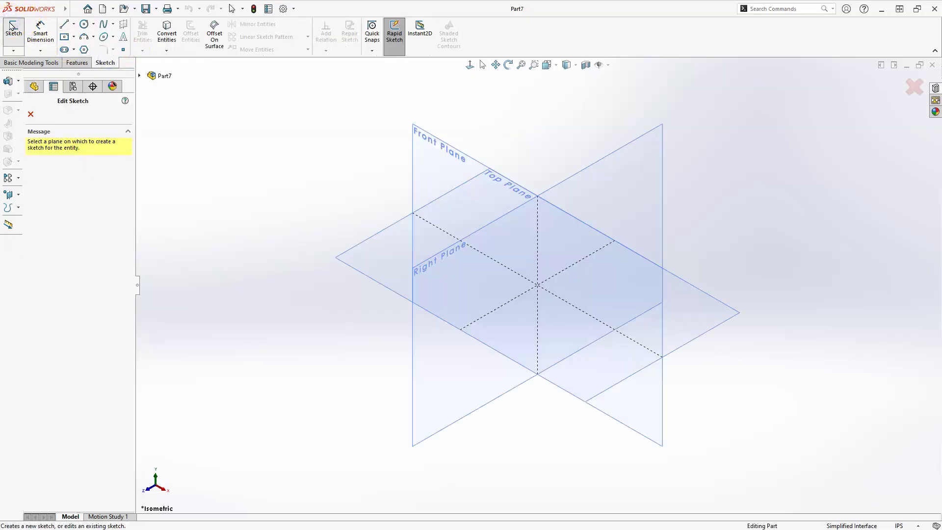
{"action": "left_click", "coordinate": [358, 265]}
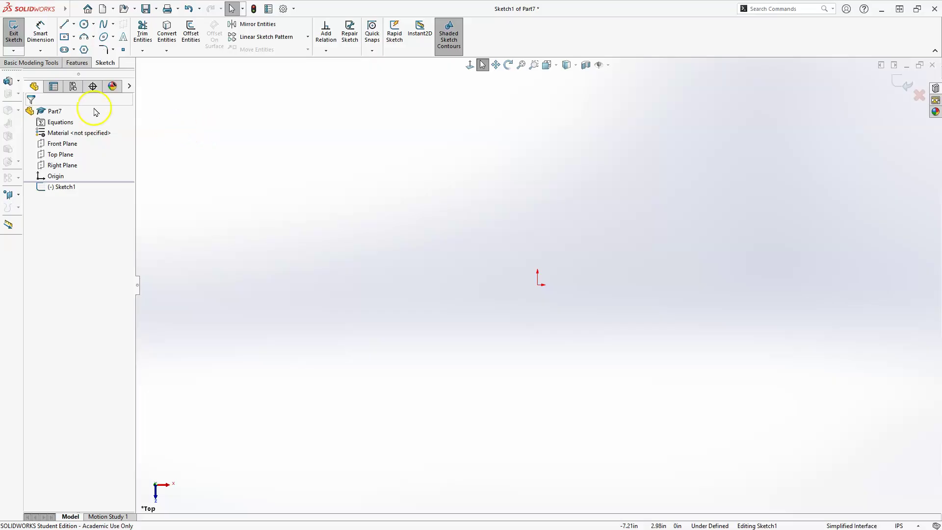
{"action": "left_click", "coordinate": [84, 24]}
{"action": "left_click", "coordinate": [538, 285]}
{"action": "left_click", "coordinate": [627, 243]}
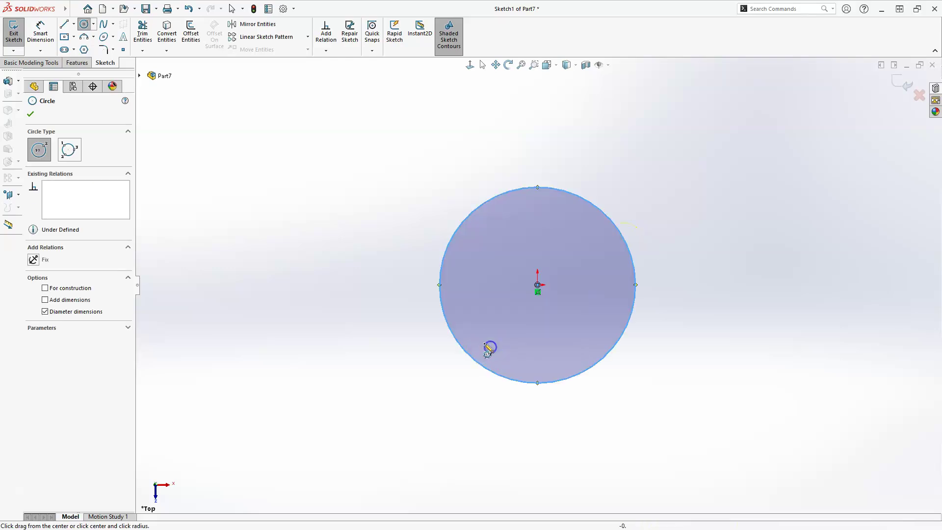
Dimension the circle's diameter to 0.25 in.
{"action": "left_click", "coordinate": [40, 30]}
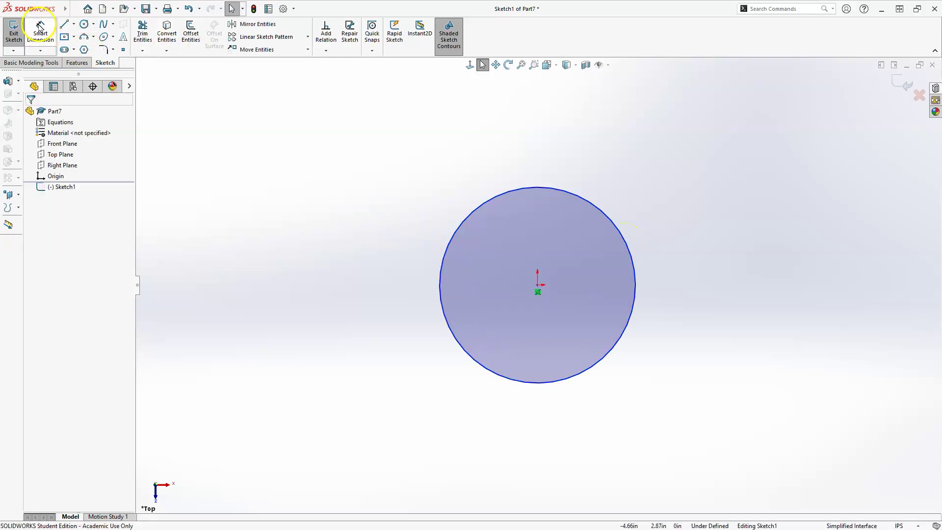
{"action": "left_click", "coordinate": [625, 234]}
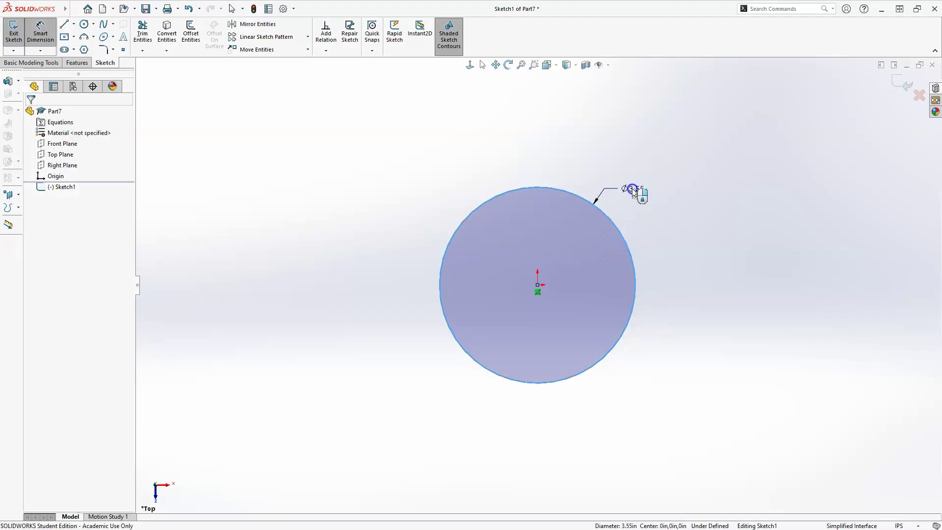
{"action": "left_click", "coordinate": [633, 190]}
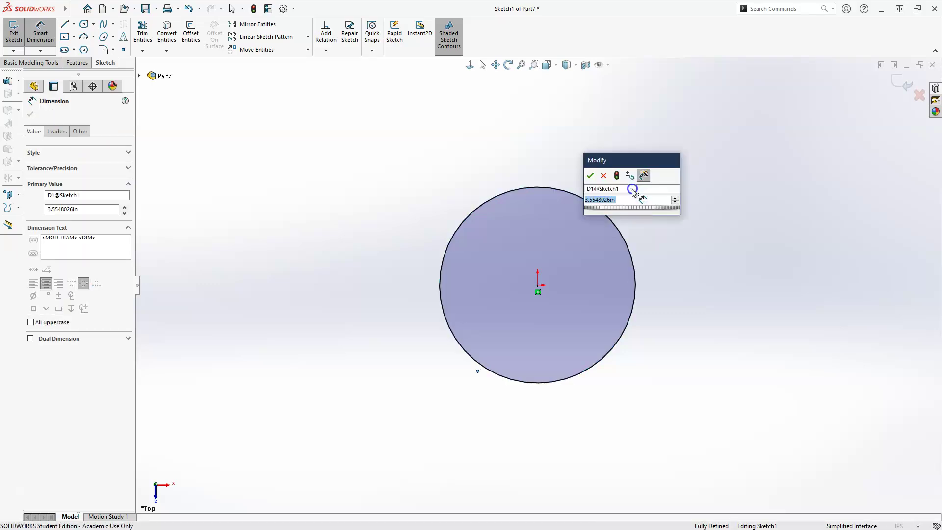
{"action": "type", "text": ".2"}
{"action": "key", "text": "Return"}
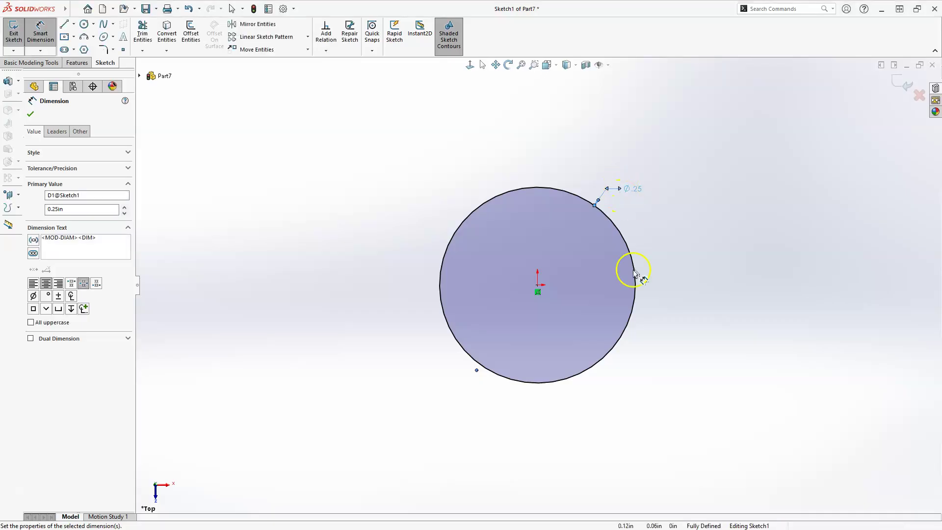
{"action": "key", "text": "Escape"}
{"action": "key", "text": "Escape"}
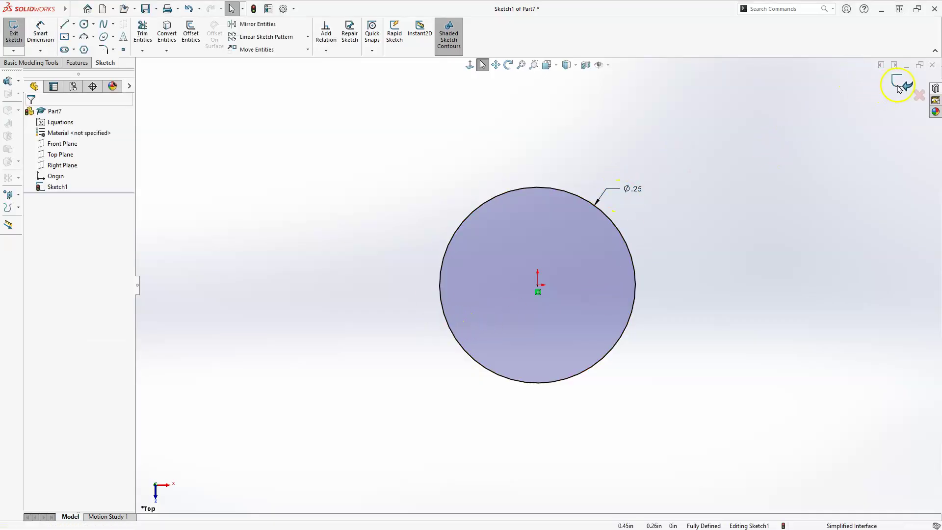
Extrude Sketch1 Mid Plane to a depth of 1.00 in to form the cylinder.
{"action": "key", "text": "ctrl+b"}
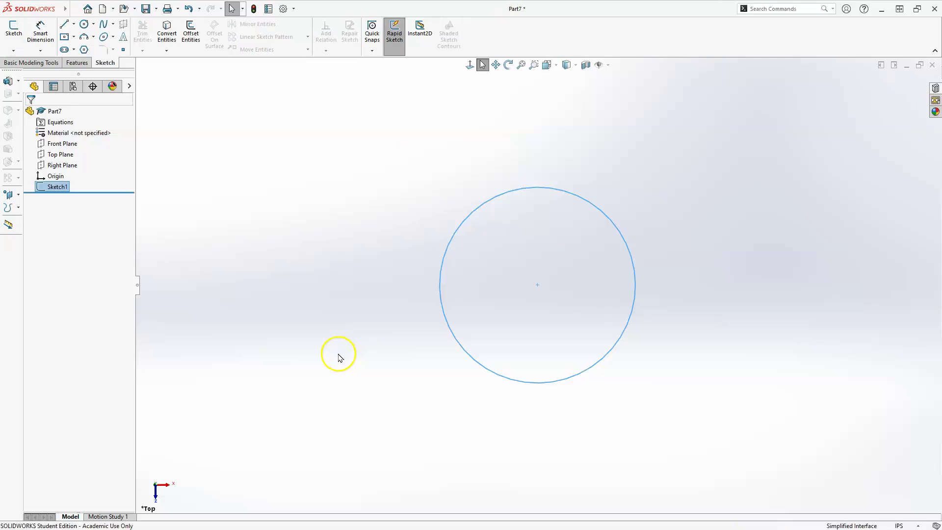
{"action": "mouse_move", "coordinate": [334, 326]}
{"action": "middle_mouse_down"}
{"action": "mouse_move", "coordinate": [343, 279]}
{"action": "mouse_move", "coordinate": [545, 407]}
{"action": "mouse_move", "coordinate": [521, 258]}
{"action": "middle_mouse_up"}
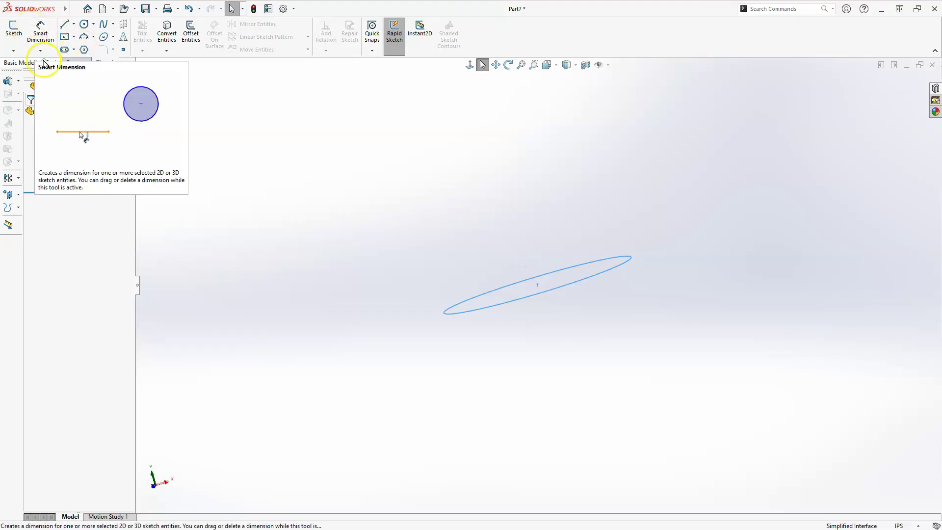
{"action": "left_click", "coordinate": [78, 62]}
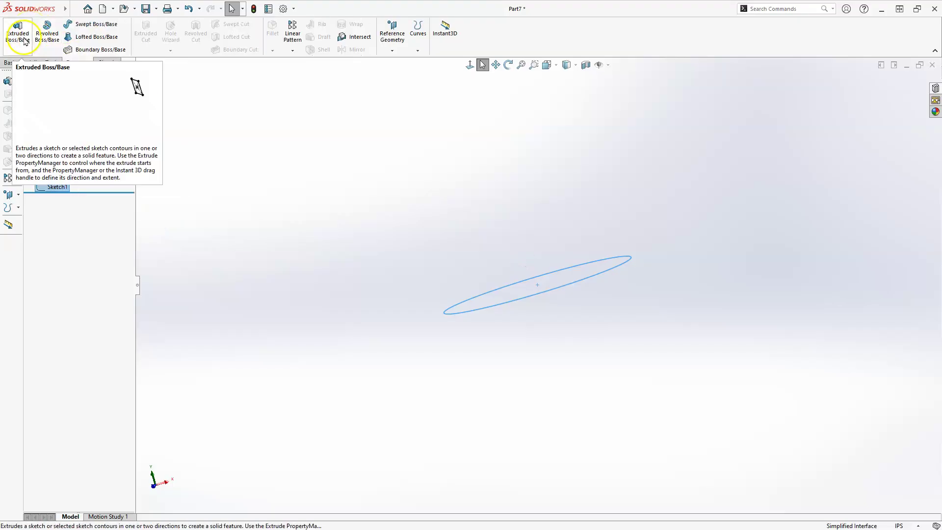
{"action": "left_click", "coordinate": [18, 32]}
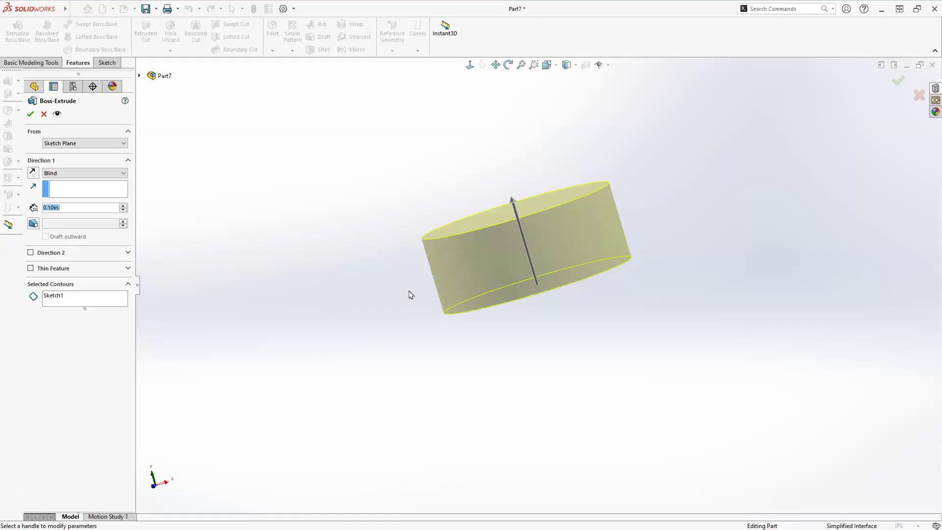
{"action": "left_click", "coordinate": [65, 175]}
{"action": "left_click", "coordinate": [59, 214]}
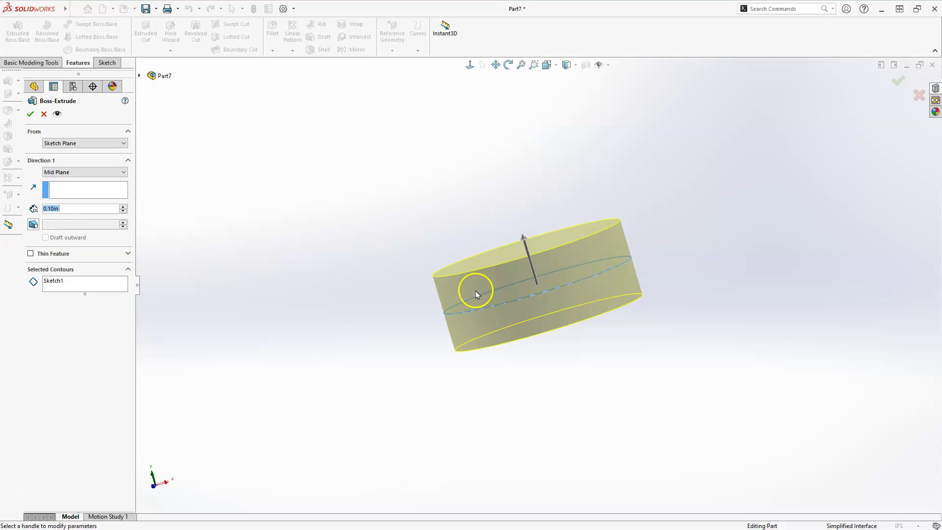
{"action": "left_click", "coordinate": [67, 207]}
{"action": "left_click_drag", "start_coordinate": [66, 207], "coordinate": [23, 213]}
{"action": "type", "text": "1"}
{"action": "key", "text": "Return"}
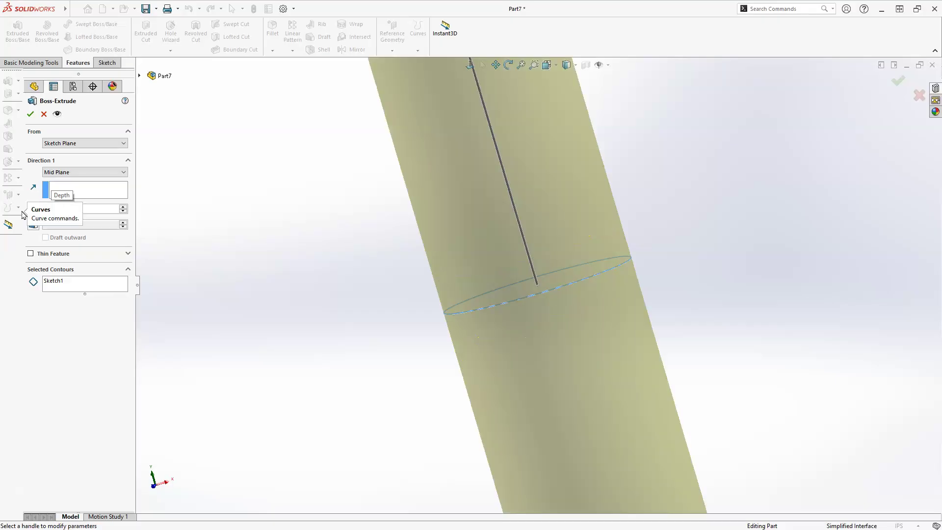
{"action": "scroll", "coordinate": [552, 330], "scroll_direction": "up", "scroll_amount": 5}
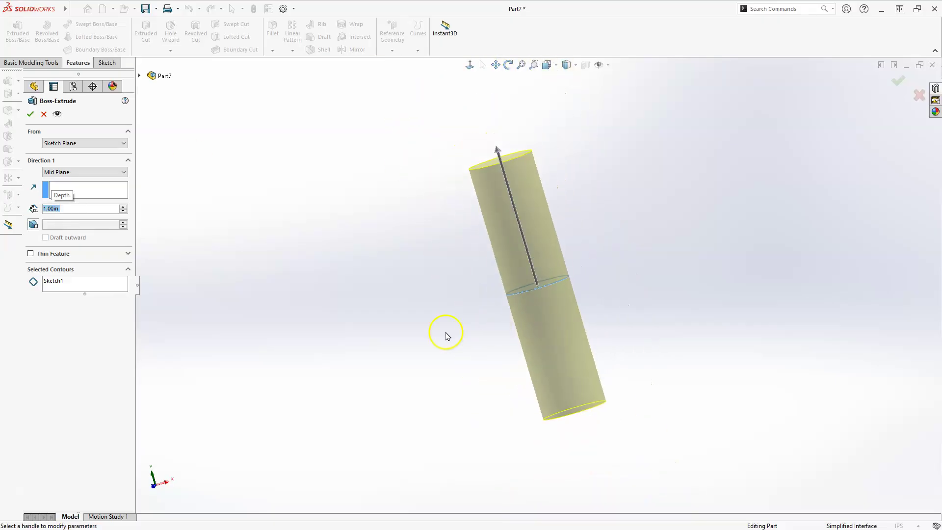
{"action": "left_click", "coordinate": [30, 114]}
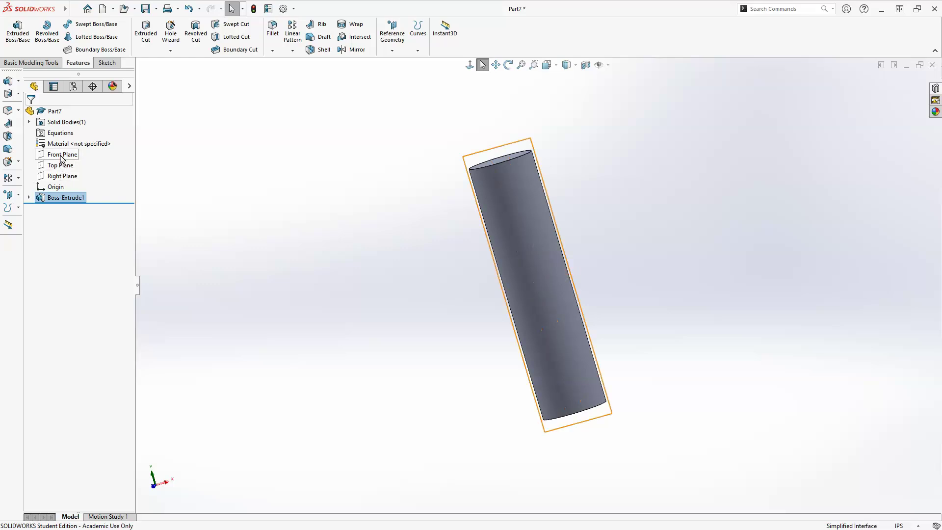
Open a new sketch on the Front Plane.
{"action": "left_click", "coordinate": [62, 156]}
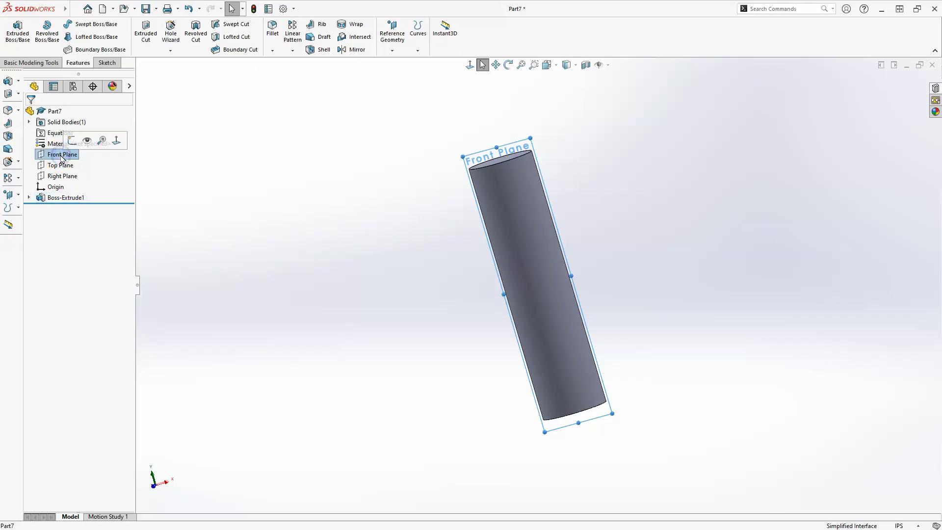
{"action": "left_click", "coordinate": [63, 158]}
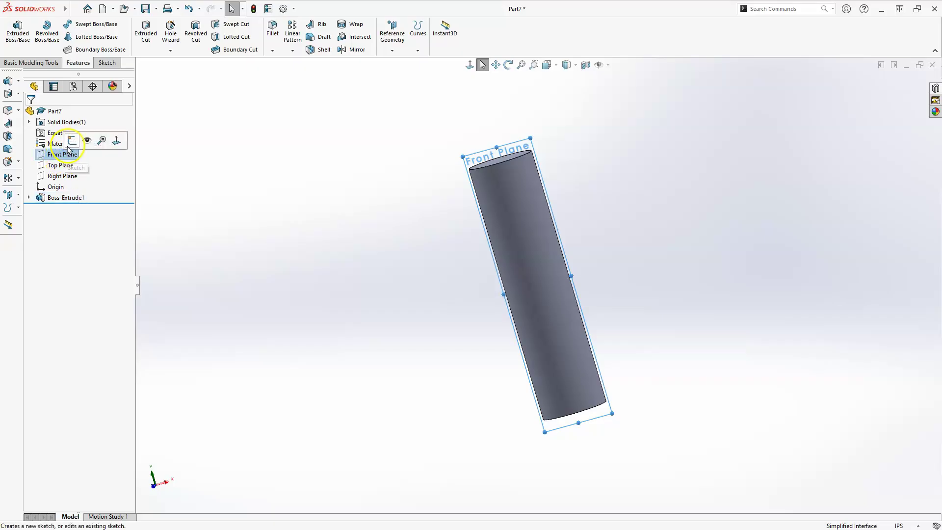
{"action": "left_click", "coordinate": [72, 142]}
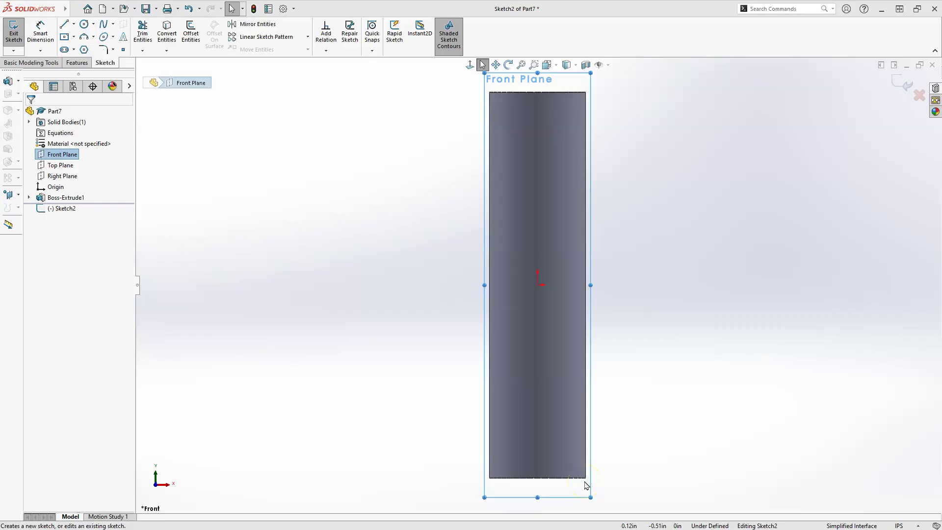
Draw four connected lines forming a closed trapezoid profile with a short vertical left edge.
{"action": "left_click", "coordinate": [592, 405]}
{"action": "scroll", "coordinate": [590, 399], "scroll_direction": "up", "scroll_amount": 3}
{"action": "scroll", "coordinate": [558, 393], "scroll_direction": "down", "scroll_amount": 2}
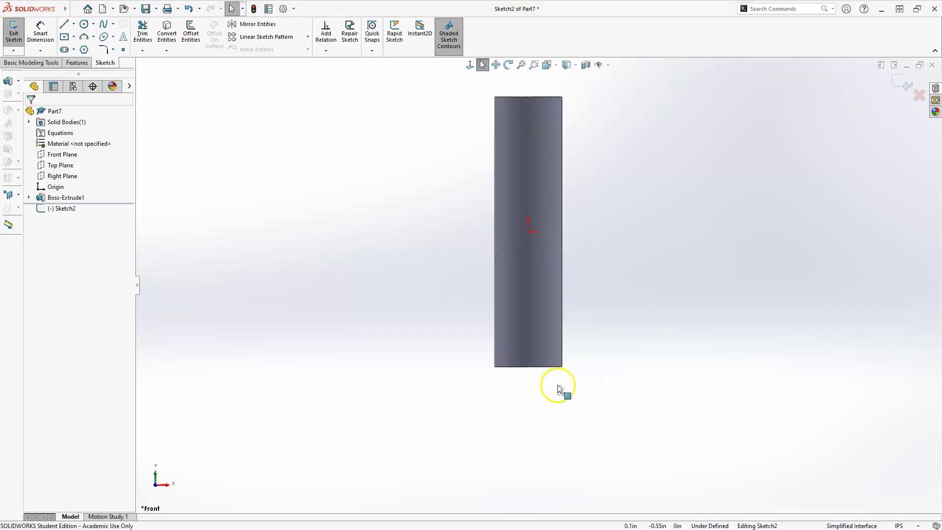
{"action": "scroll", "coordinate": [558, 389], "scroll_direction": "down", "scroll_amount": 5}
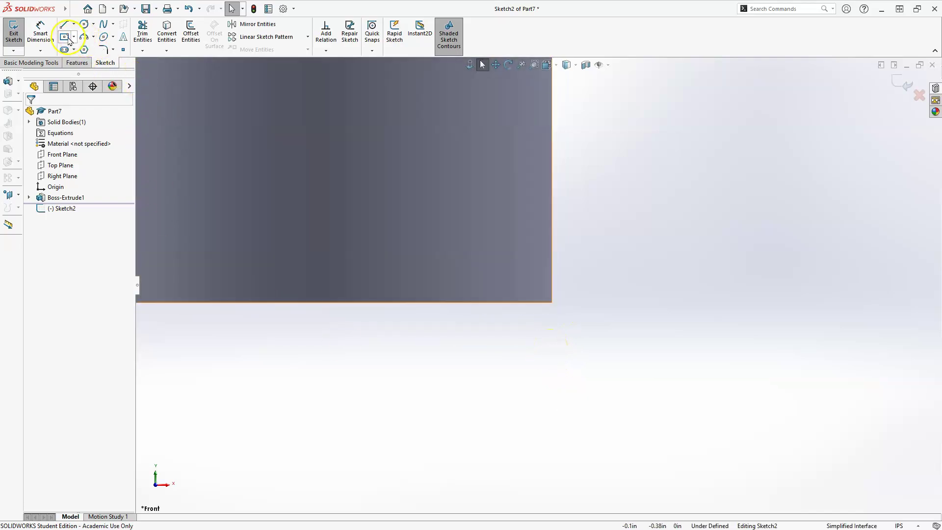
{"action": "left_click", "coordinate": [64, 29]}
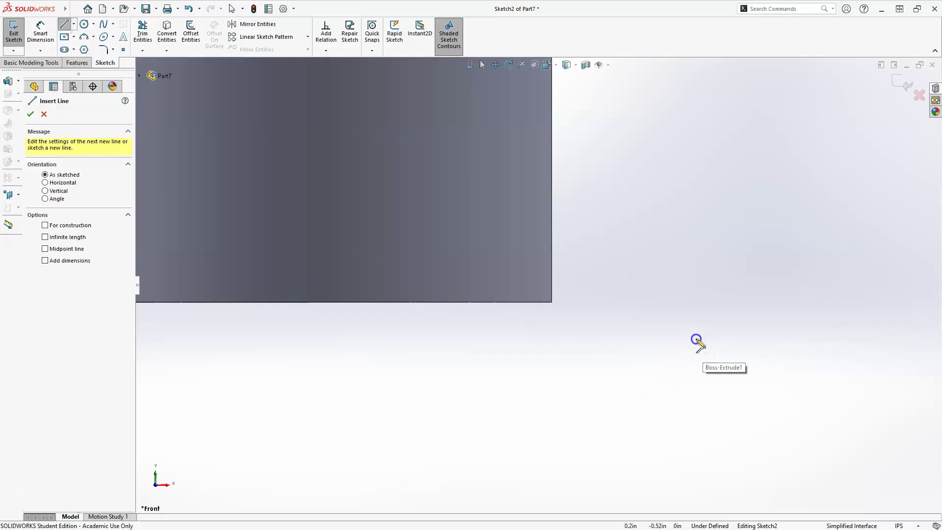
{"action": "left_click", "coordinate": [647, 378]}
{"action": "left_click", "coordinate": [612, 387]}
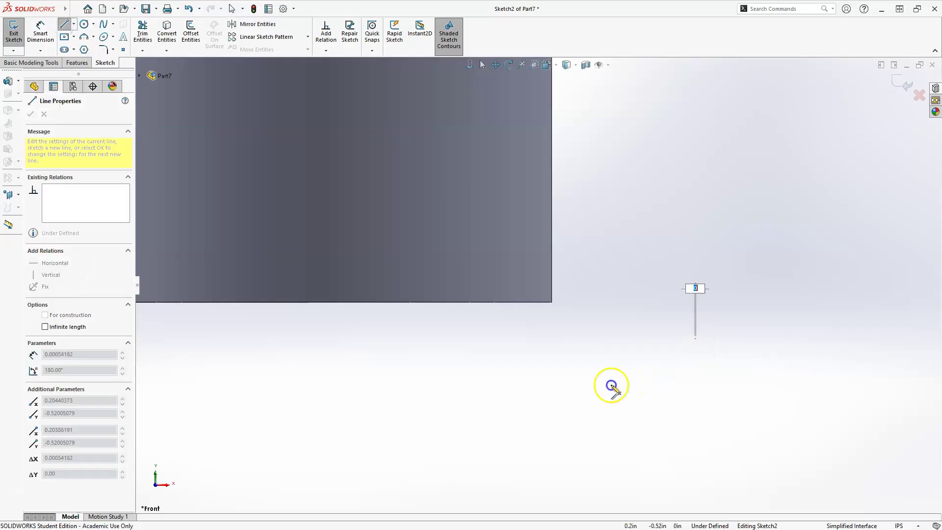
{"action": "left_click", "coordinate": [611, 452]}
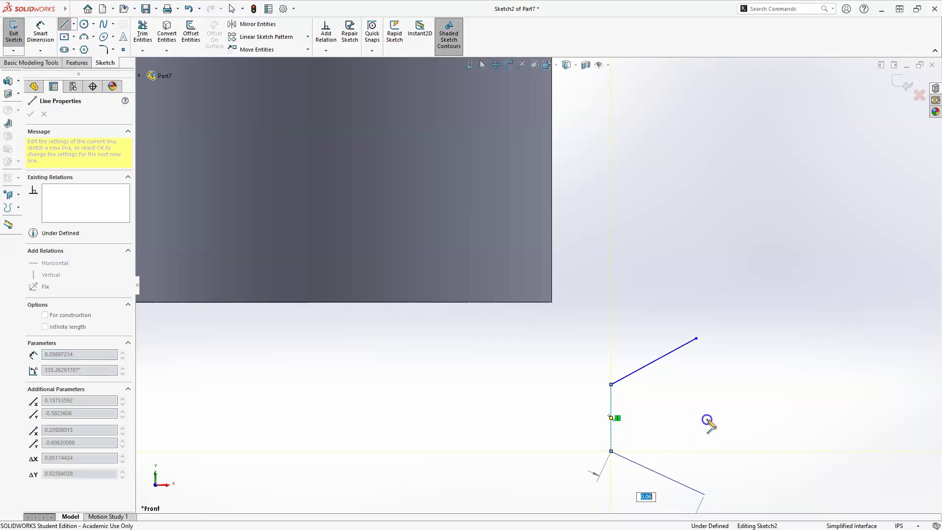
{"action": "left_click", "coordinate": [697, 338]}
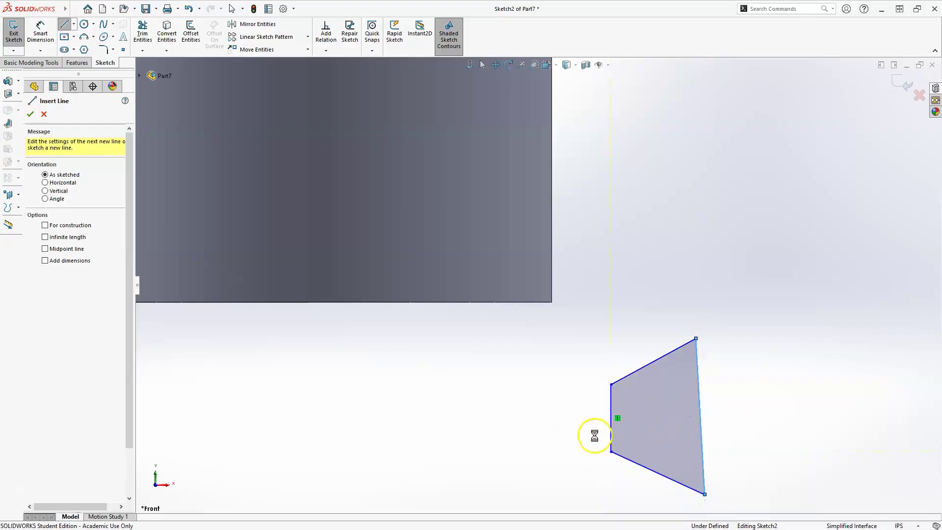
{"action": "key", "text": "Escape"}
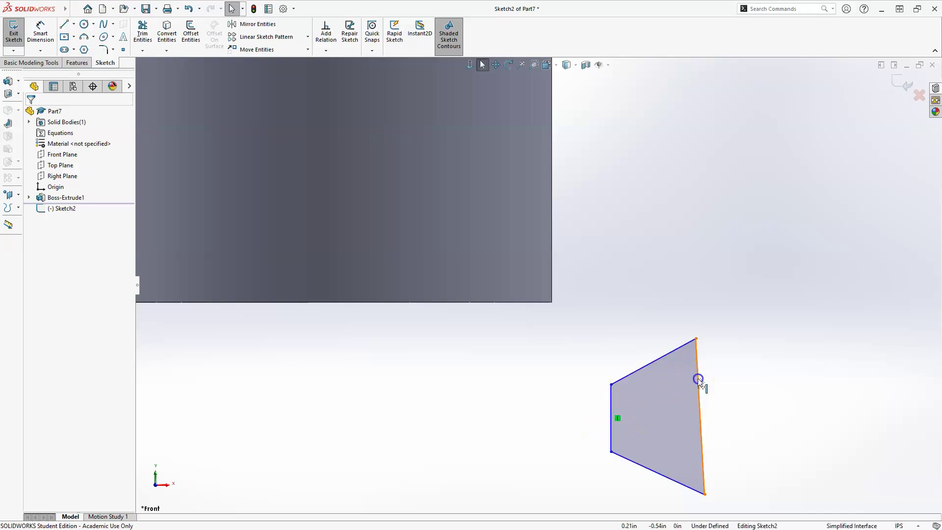
Make the profile's right edge vertical.
{"action": "left_click", "coordinate": [699, 381]}
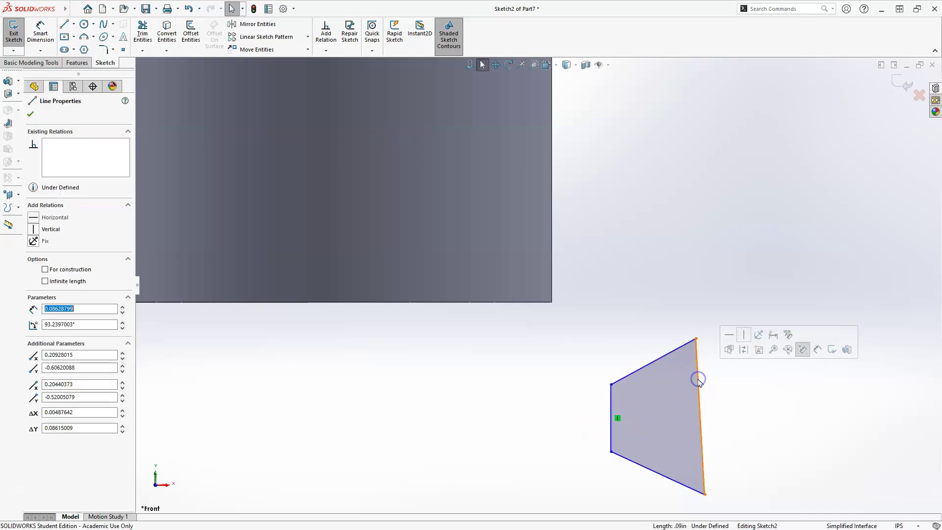
{"action": "left_click", "coordinate": [744, 336]}
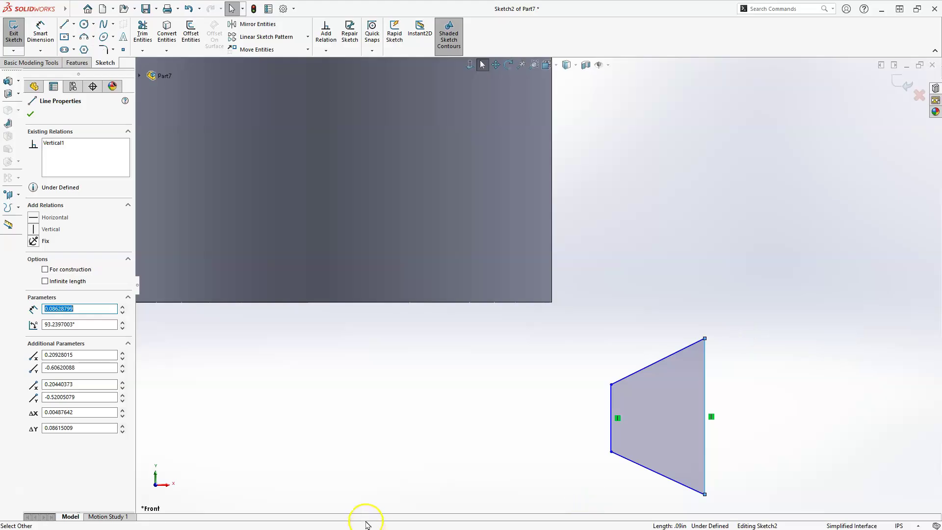
{"action": "left_click", "coordinate": [432, 414]}
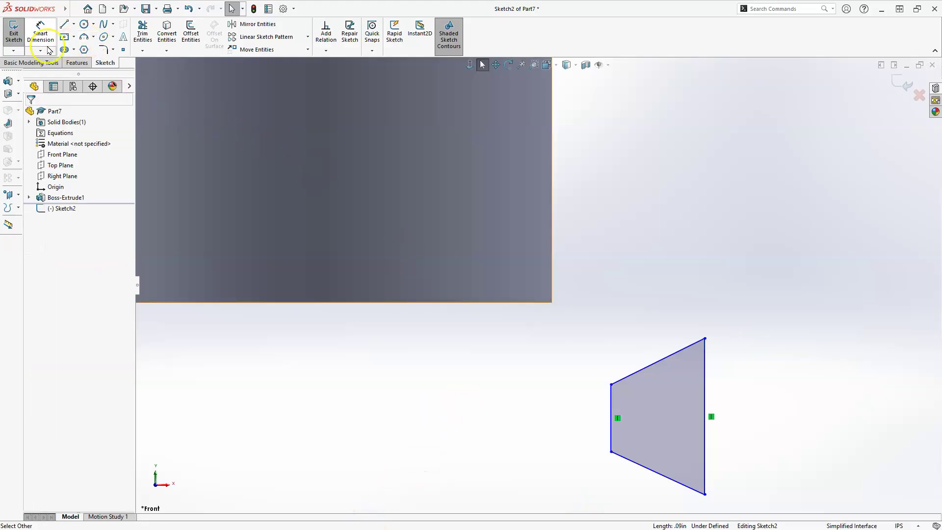
Dimension the angle between the two slanted edges to 60°.
{"action": "left_click", "coordinate": [39, 29]}
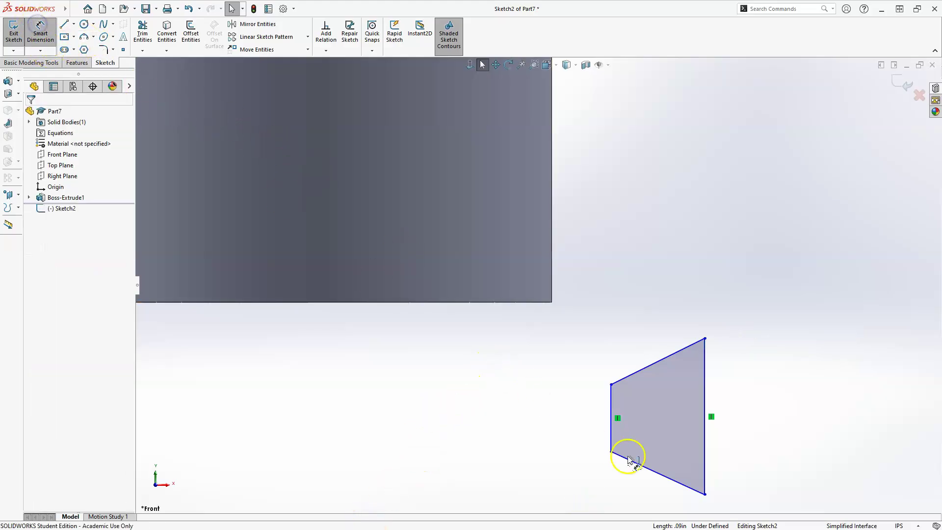
{"action": "left_click", "coordinate": [646, 370]}
{"action": "left_click", "coordinate": [646, 370]}
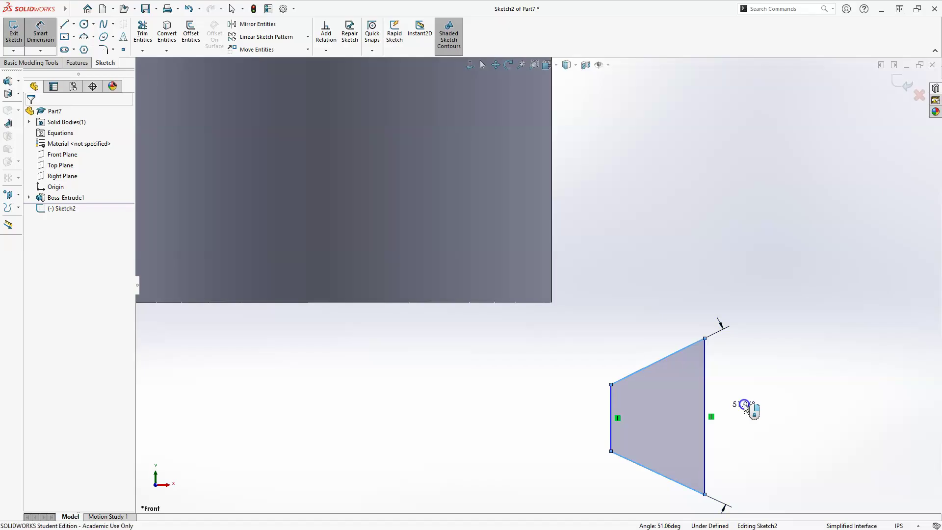
{"action": "left_click", "coordinate": [745, 405]}
{"action": "type", "text": "3"}
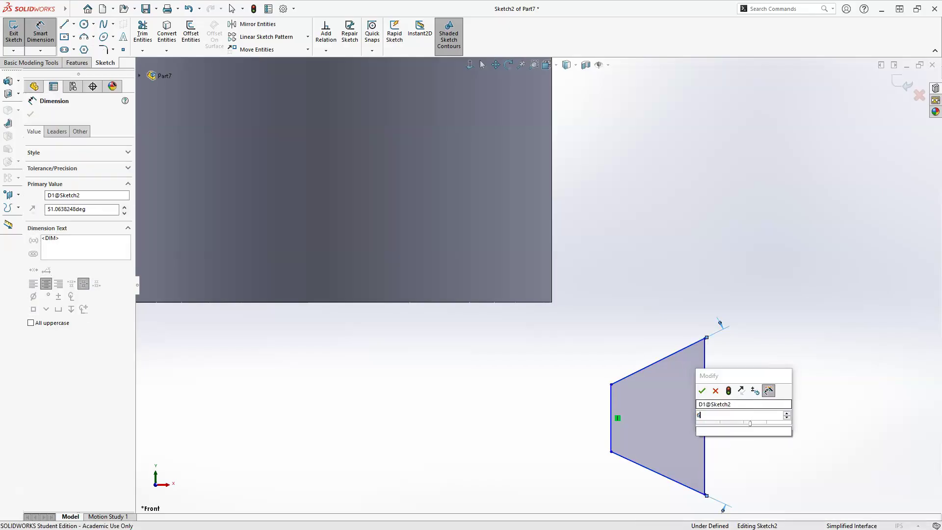
{"action": "key", "text": "Return"}
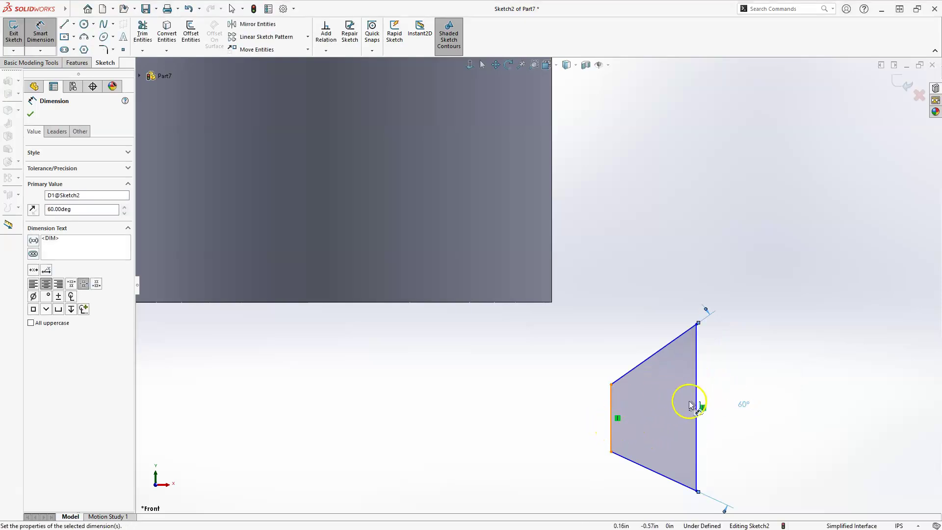
{"action": "key", "text": "Escape"}
{"action": "key", "text": "Escape"}
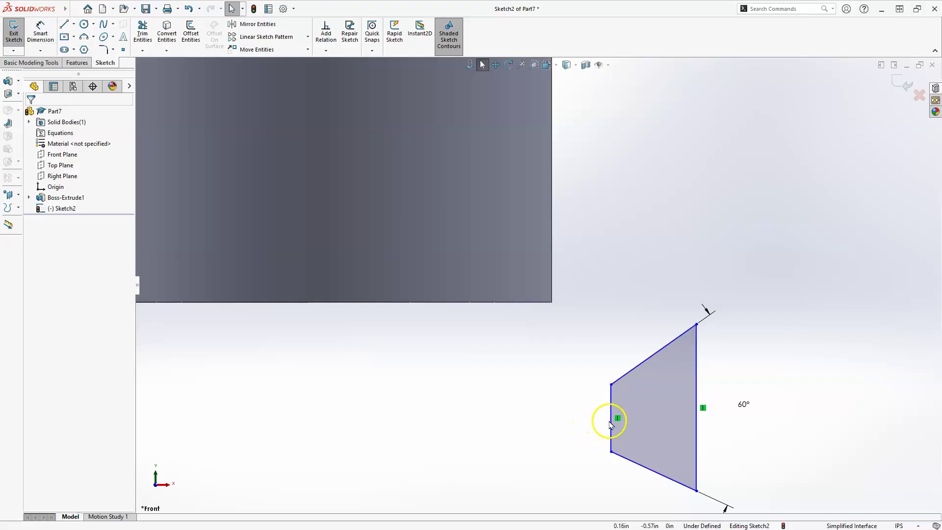
Align the midpoints of the two vertical edges horizontally.
{"action": "left_click", "coordinate": [612, 420]}
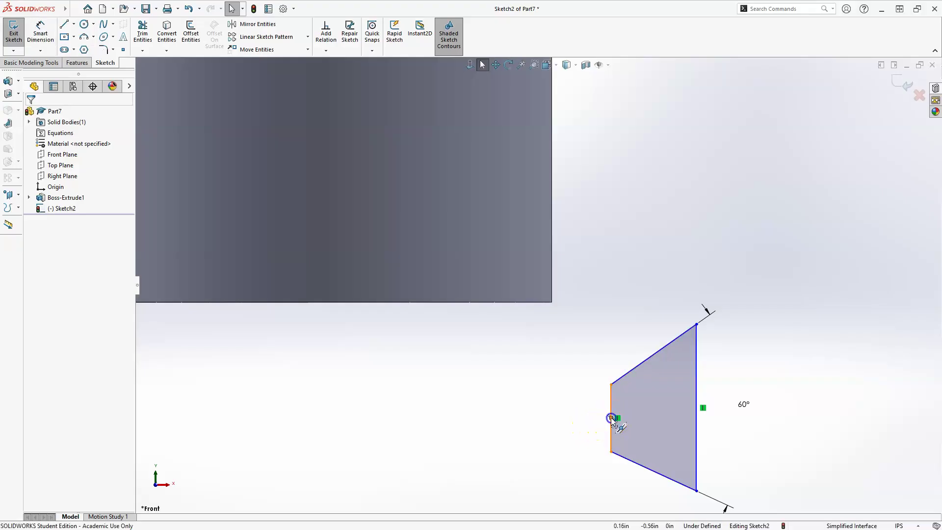
{"action": "left_click", "coordinate": [698, 416]}
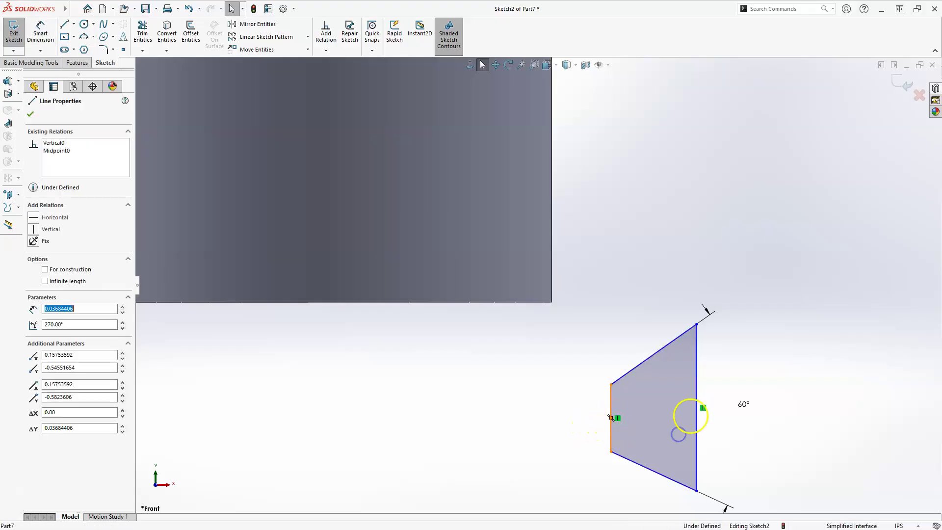
{"action": "left_click", "coordinate": [697, 407]}
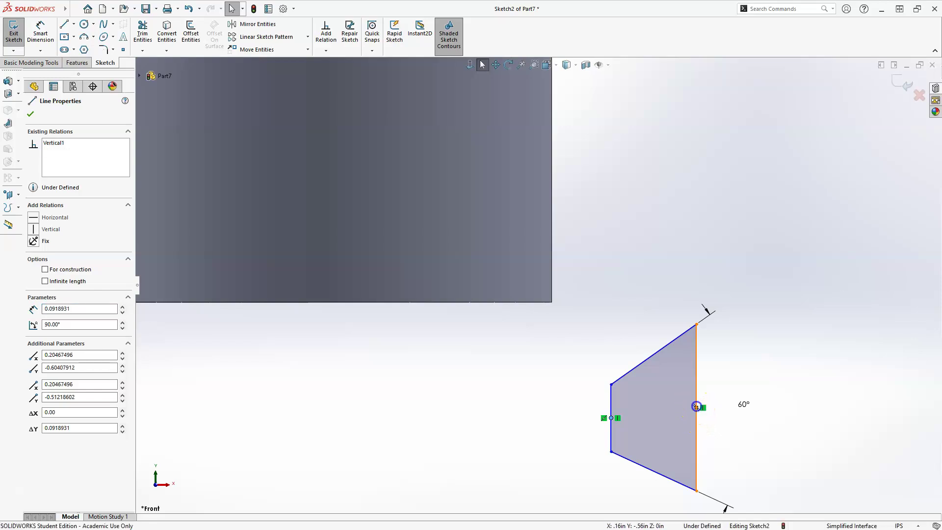
{"action": "left_click", "coordinate": [696, 407], "text": "ctrl"}
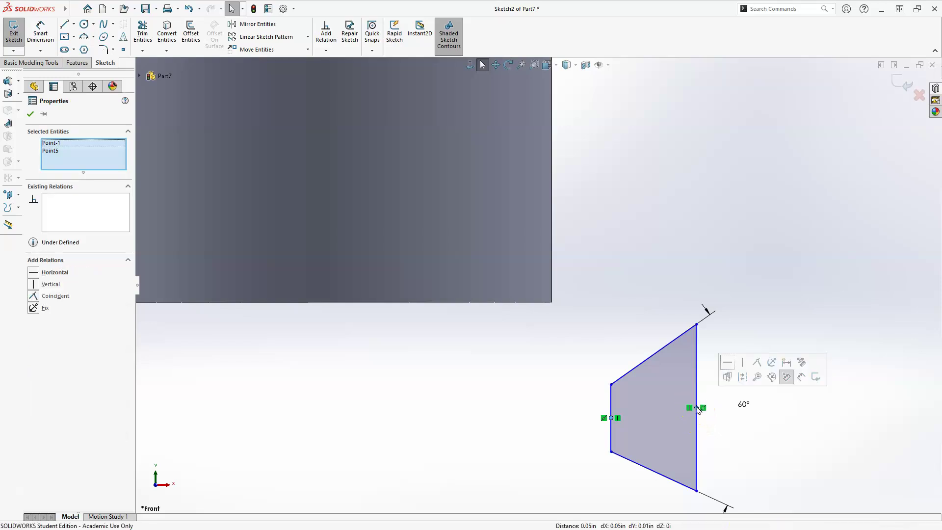
{"action": "left_click", "coordinate": [728, 362]}
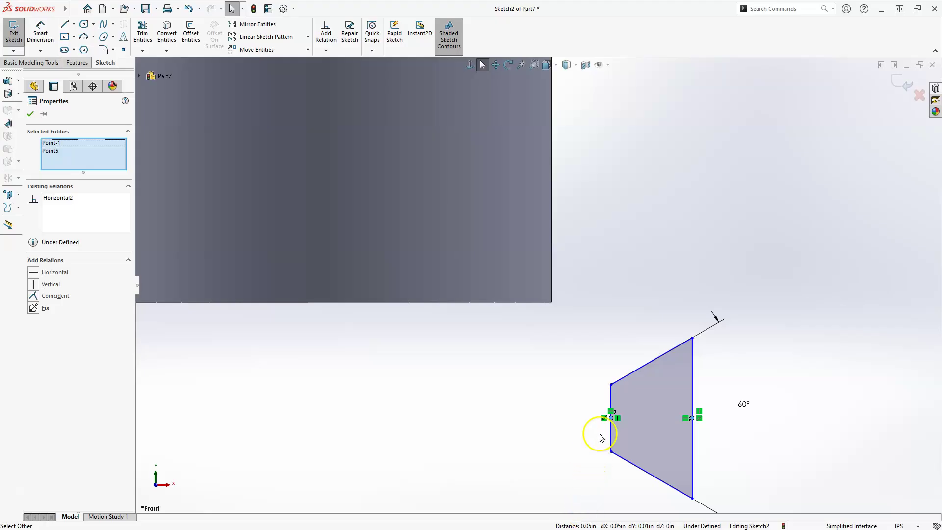
{"action": "key", "text": "Escape"}
{"action": "key", "text": "z"}
{"action": "scroll", "coordinate": [609, 422], "scroll_direction": "down", "scroll_amount": 3}
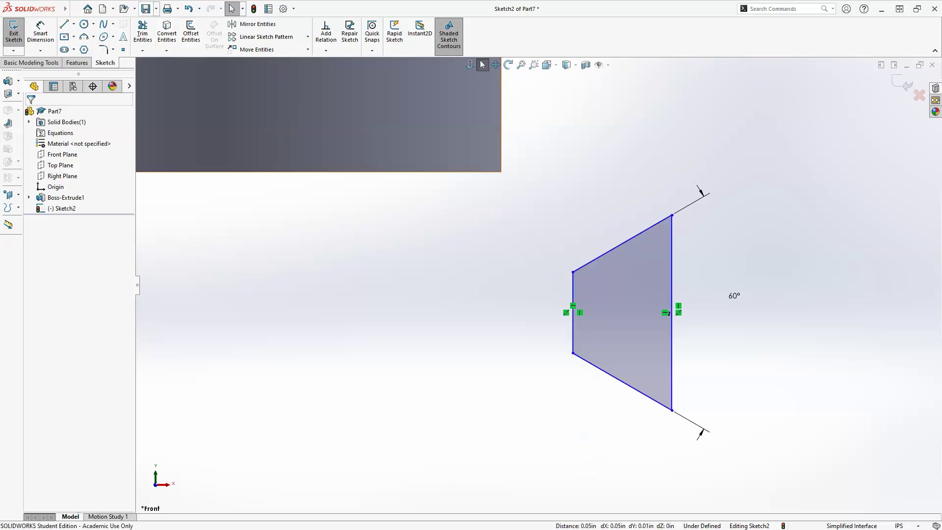
Dimension the profile's short left edge to .006 in (displayed 0.01).
{"action": "left_click", "coordinate": [33, 25]}
{"action": "left_click", "coordinate": [572, 324]}
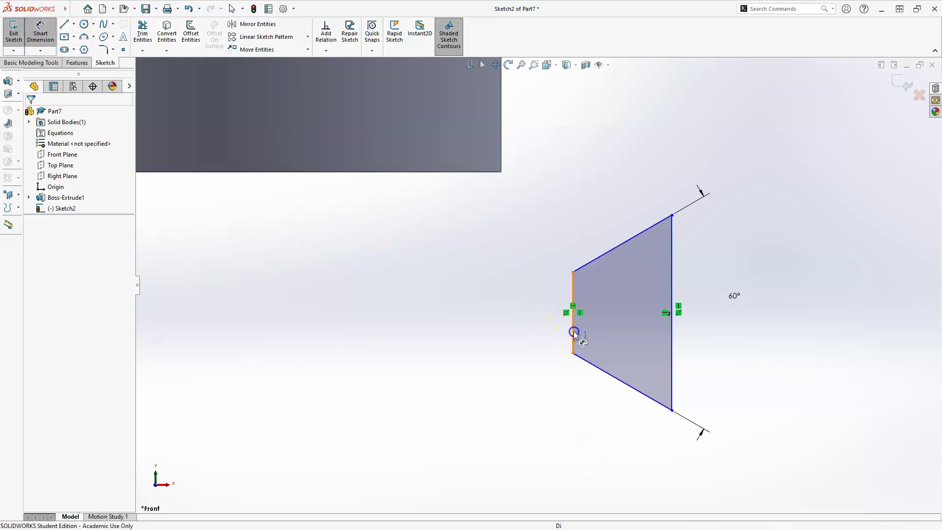
{"action": "left_click", "coordinate": [547, 314]}
{"action": "left_click", "coordinate": [575, 324]}
{"action": "left_click", "coordinate": [526, 312]}
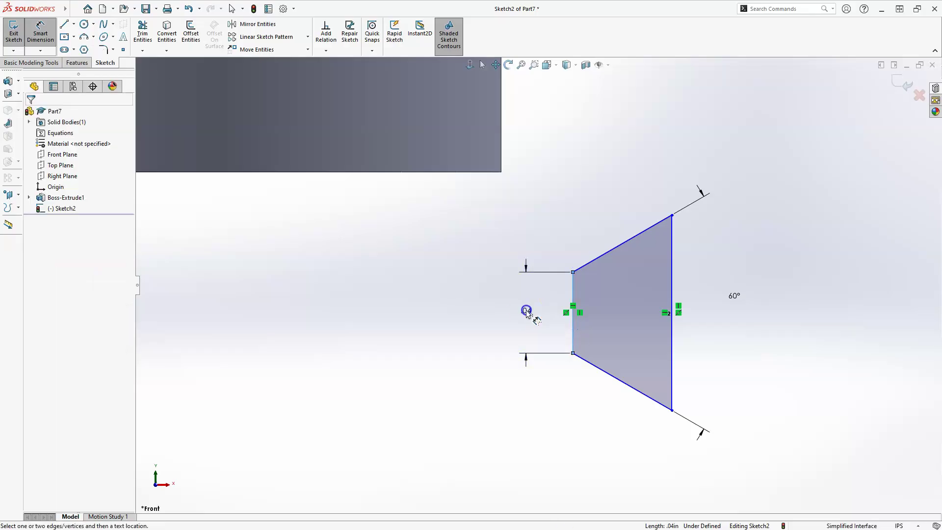
{"action": "left_click", "coordinate": [525, 339]}
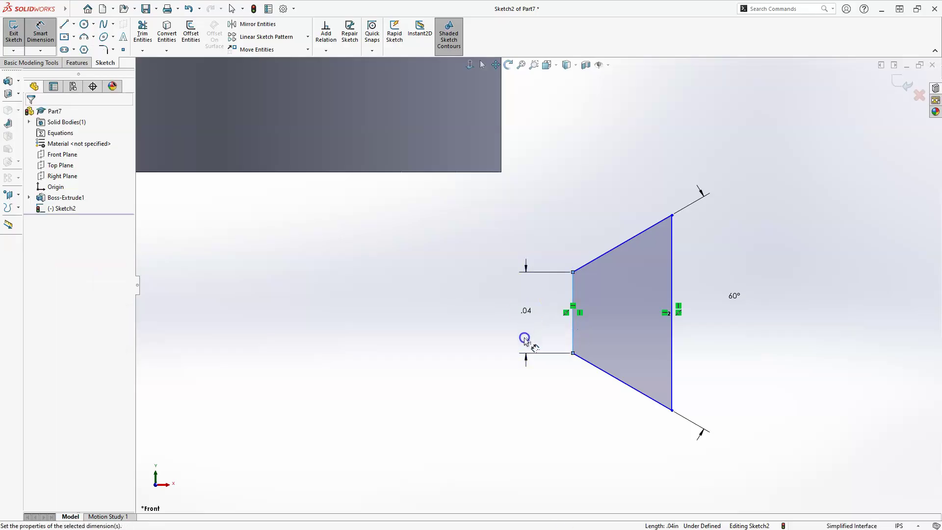
{"action": "key", "text": "BackSpace"}
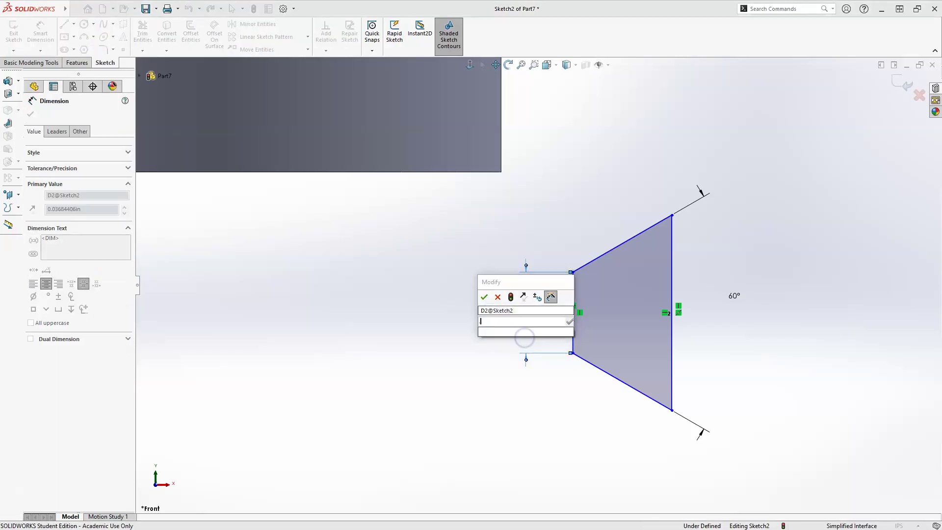
{"action": "type", "text": ".0062"}
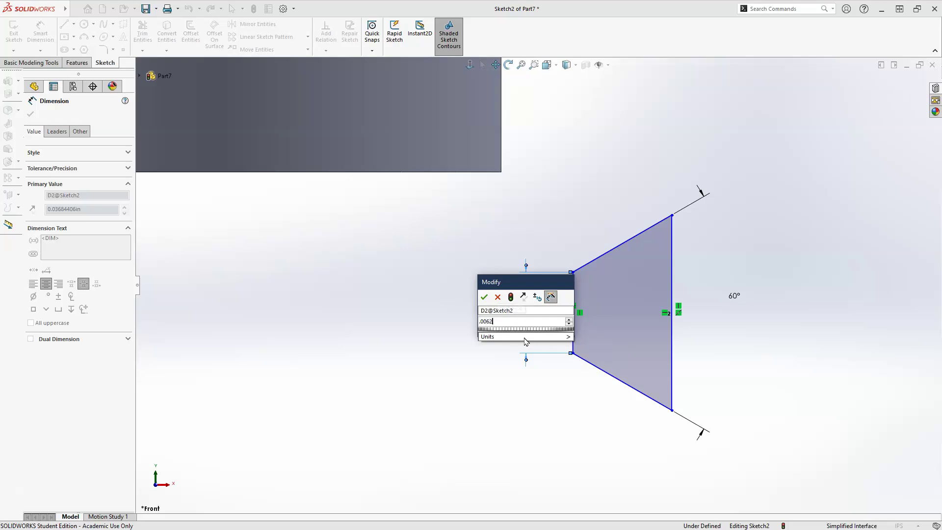
{"action": "left_click", "coordinate": [546, 342]}
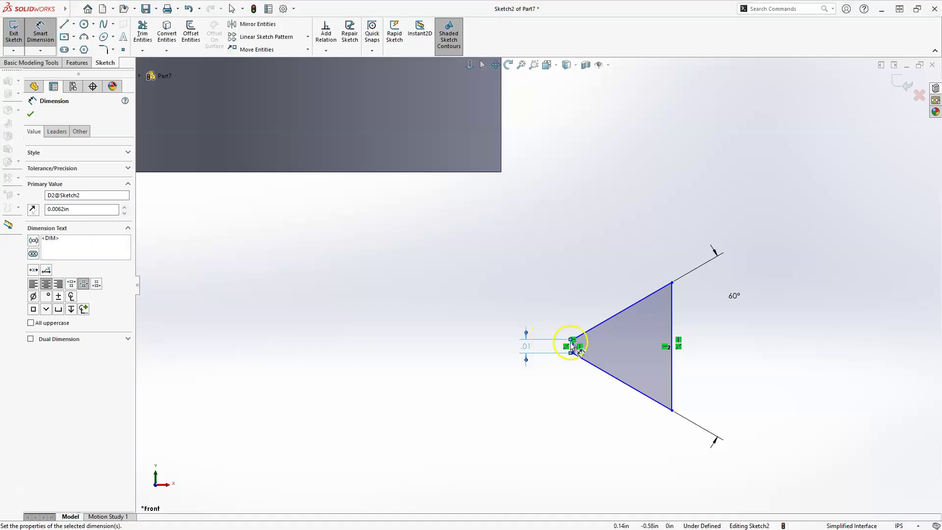
{"action": "scroll", "coordinate": [572, 346], "scroll_direction": "down", "scroll_amount": 4}
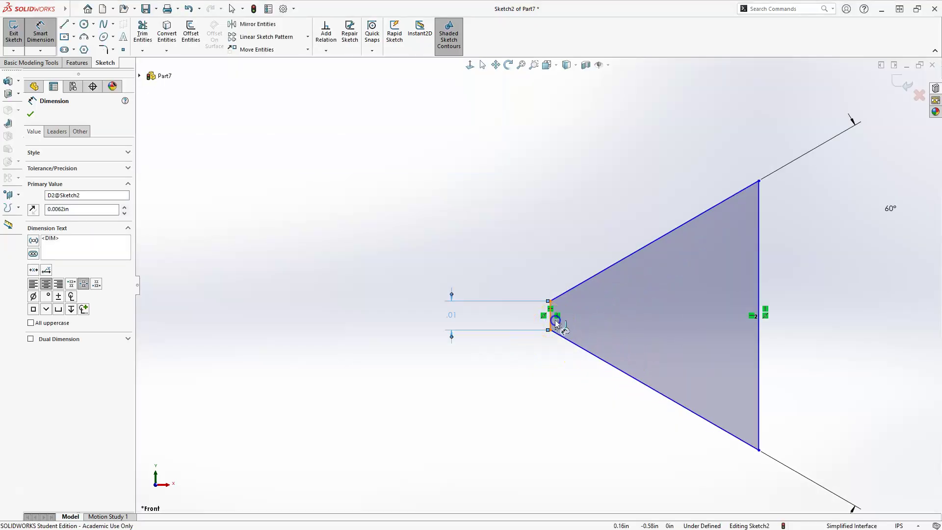
Set the triangle's width between its vertical edges to .03 in.
{"action": "left_click", "coordinate": [759, 412]}
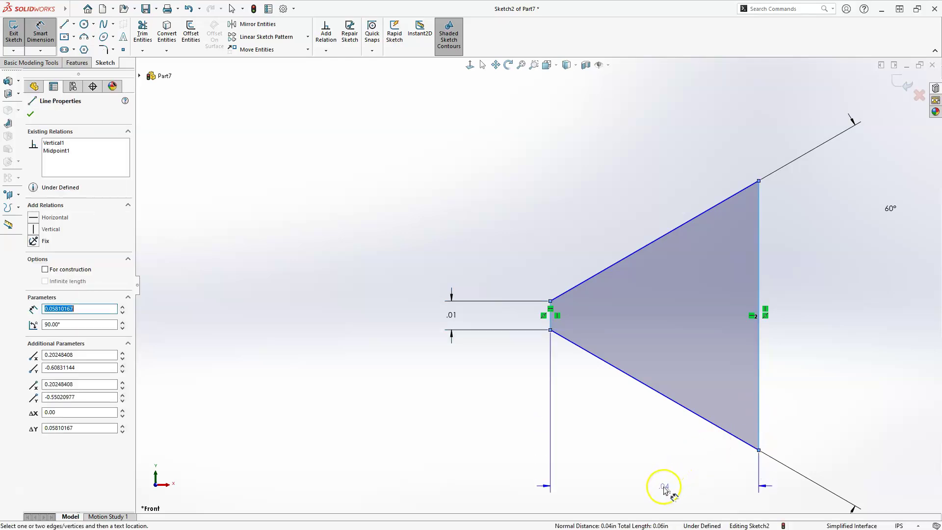
{"action": "left_click", "coordinate": [647, 464]}
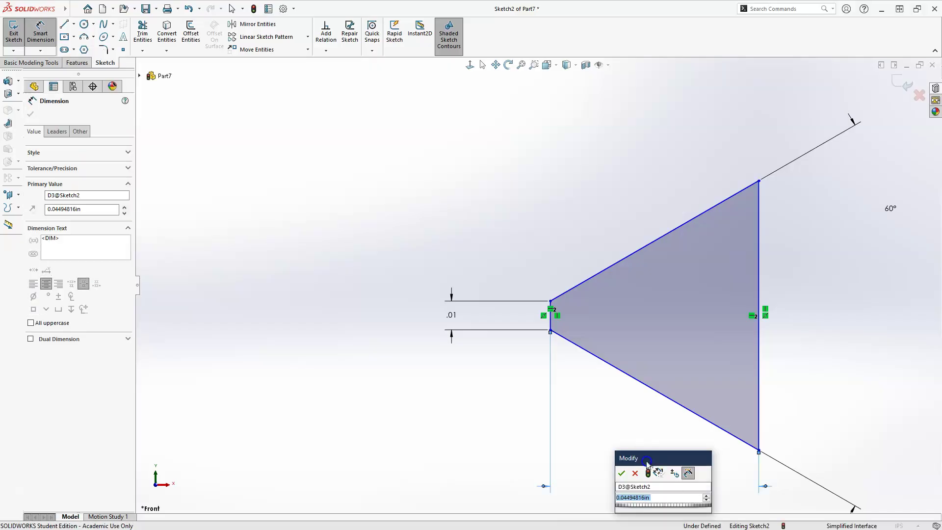
{"action": "type", "text": ".032"}
{"action": "key", "text": "Return"}
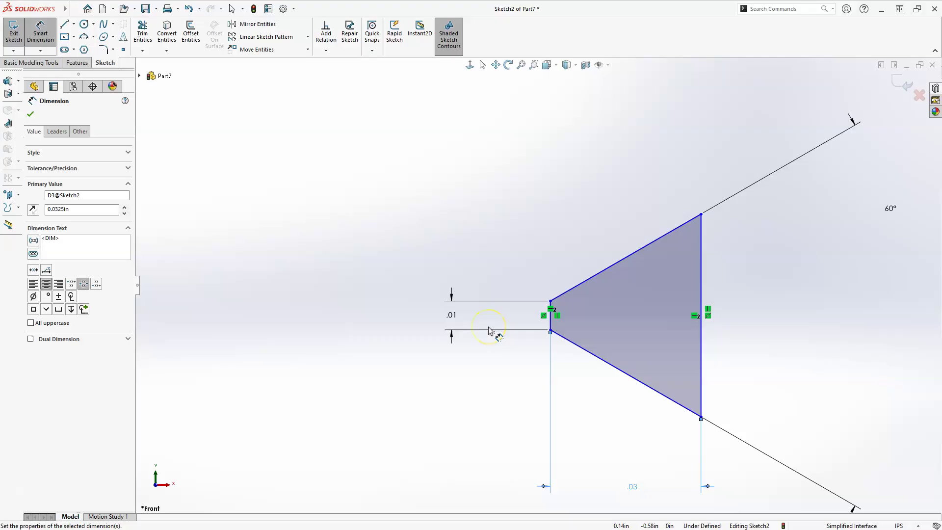
Dimension the origin to the triangle's vertical edge at 0.125 in, onto the cylinder surface.
{"action": "scroll", "coordinate": [488, 329], "scroll_direction": "up", "scroll_amount": 5}
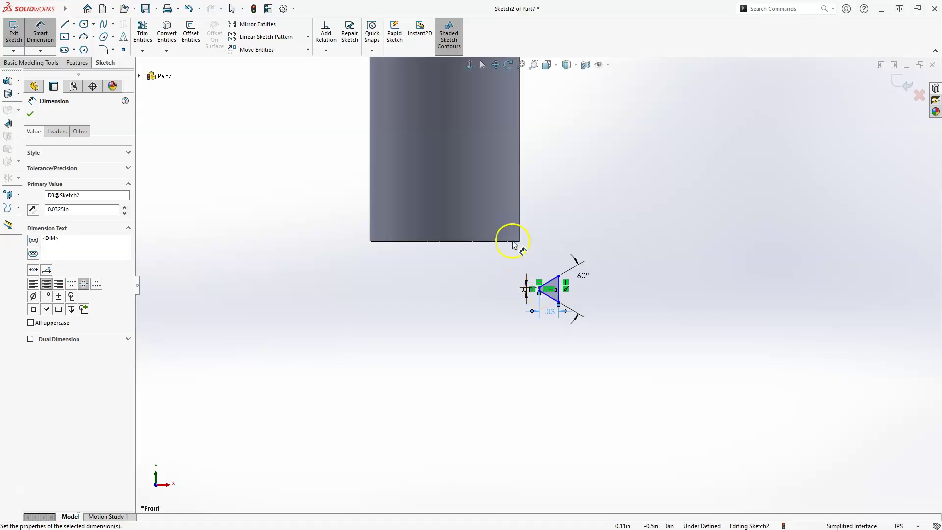
{"action": "scroll", "coordinate": [515, 246], "scroll_direction": "down", "scroll_amount": 2}
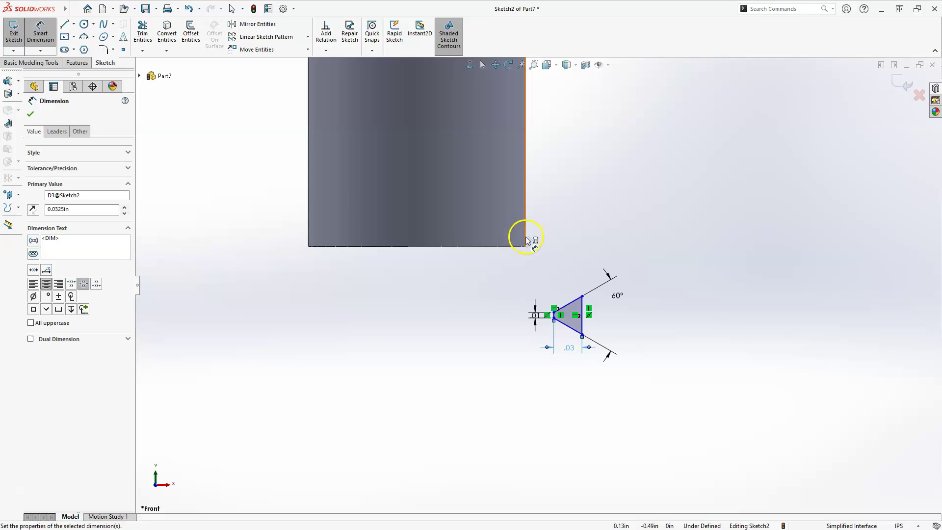
{"action": "scroll", "coordinate": [536, 282], "scroll_direction": "up", "scroll_amount": 5}
{"action": "scroll", "coordinate": [520, 194], "scroll_direction": "down", "scroll_amount": 2}
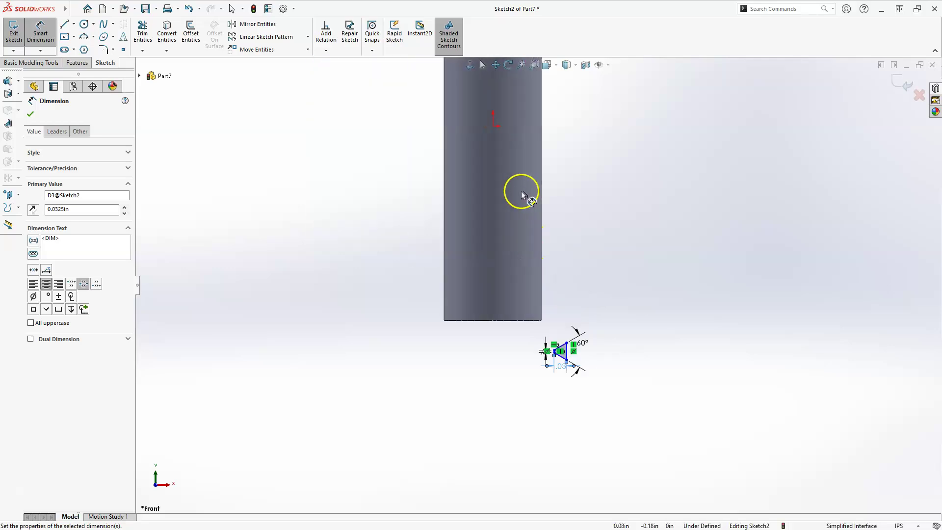
{"action": "left_click", "coordinate": [49, 34]}
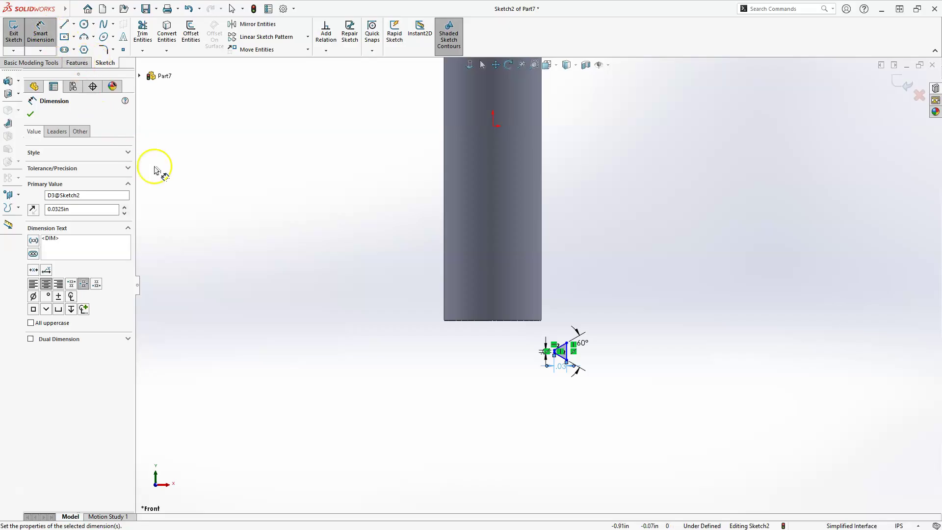
{"action": "left_click", "coordinate": [493, 128]}
{"action": "scroll", "coordinate": [559, 336], "scroll_direction": "down", "scroll_amount": 2}
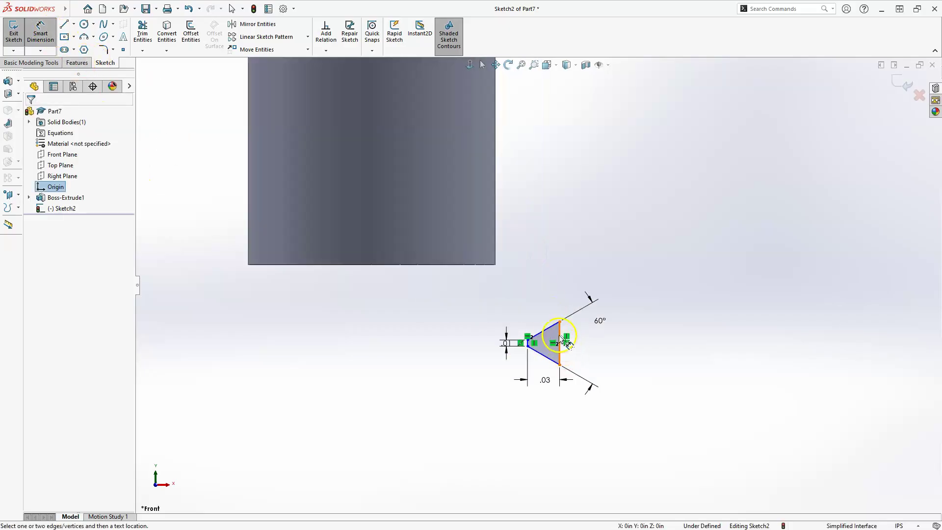
{"action": "left_click", "coordinate": [560, 338]}
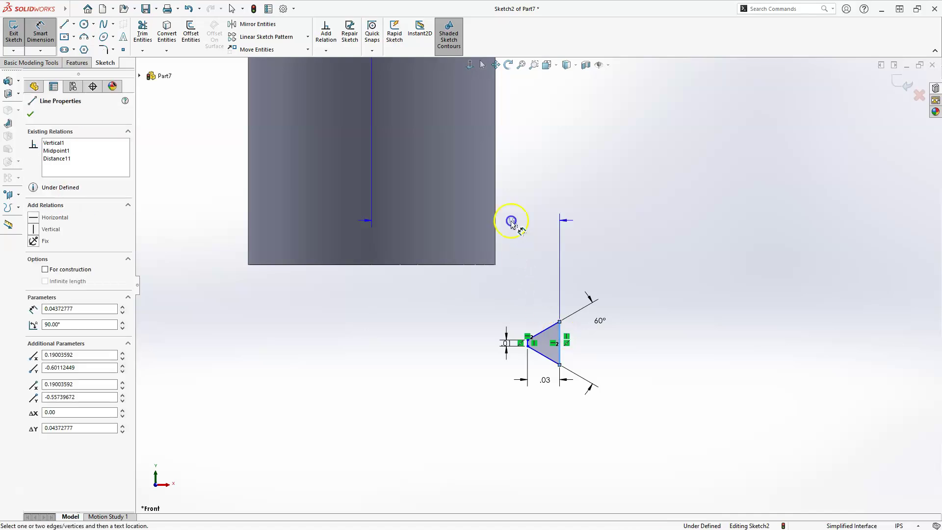
{"action": "left_click", "coordinate": [514, 219]}
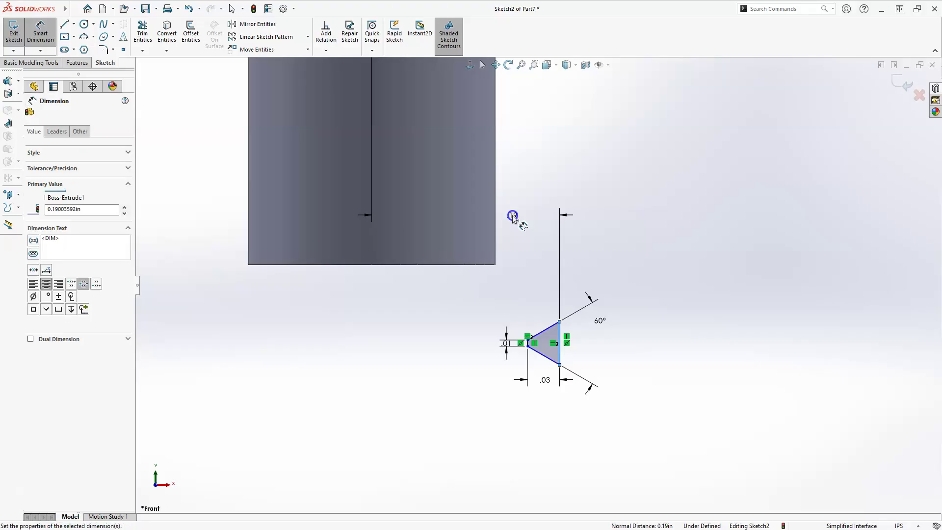
{"action": "type", "text": ".12"}
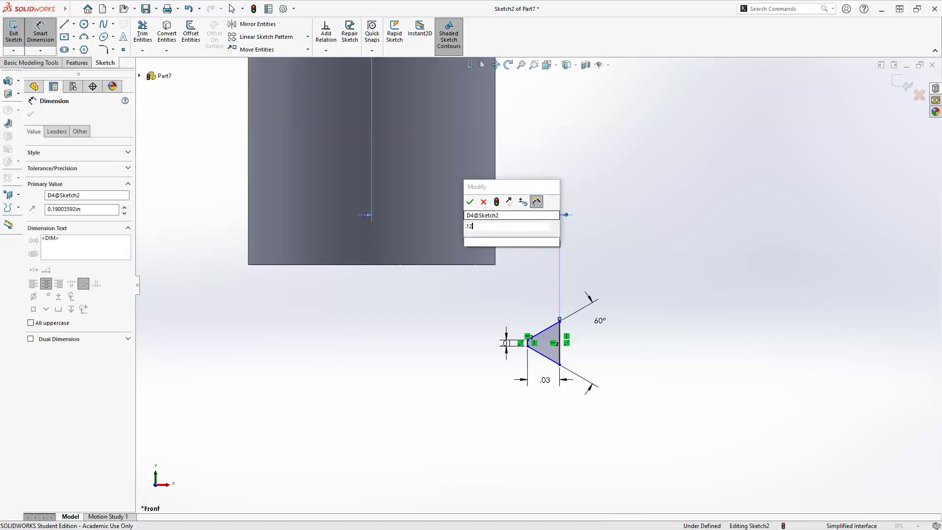
{"action": "key", "text": "Return"}
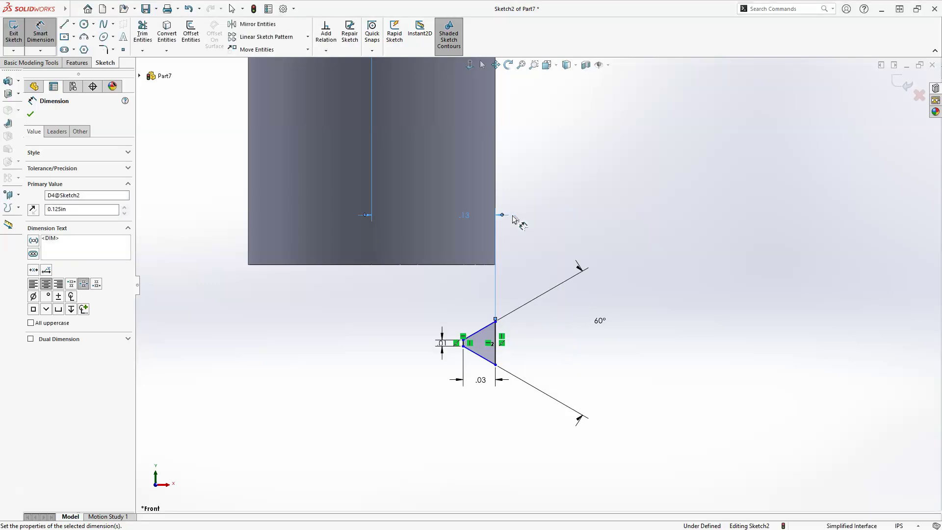
Draw a horizontal construction line from the triangle's tip to its vertical edge.
{"action": "left_click", "coordinate": [544, 243]}
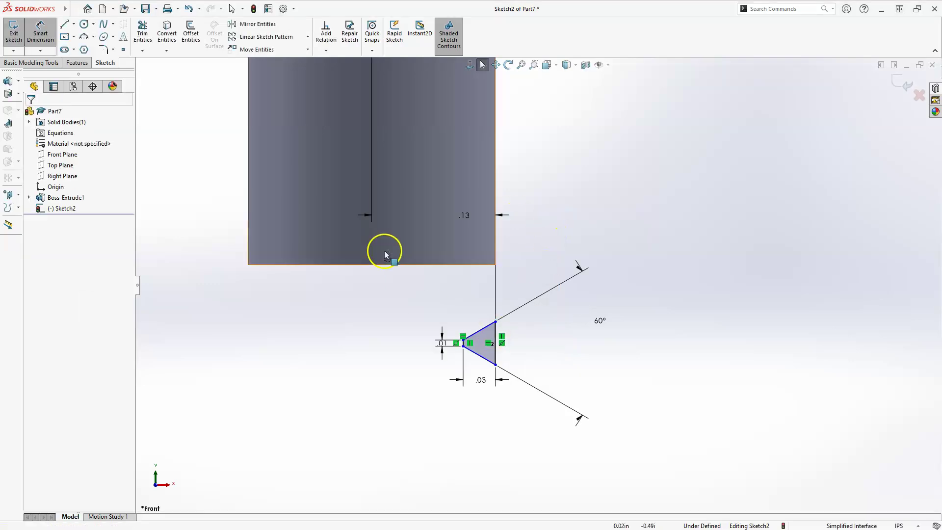
{"action": "key", "text": "Escape"}
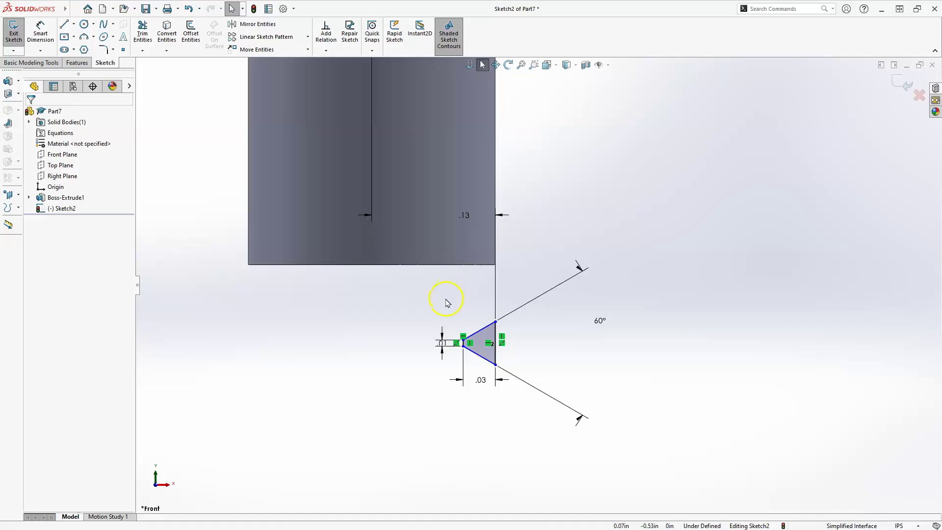
{"action": "scroll", "coordinate": [435, 312], "scroll_direction": "down", "scroll_amount": 3}
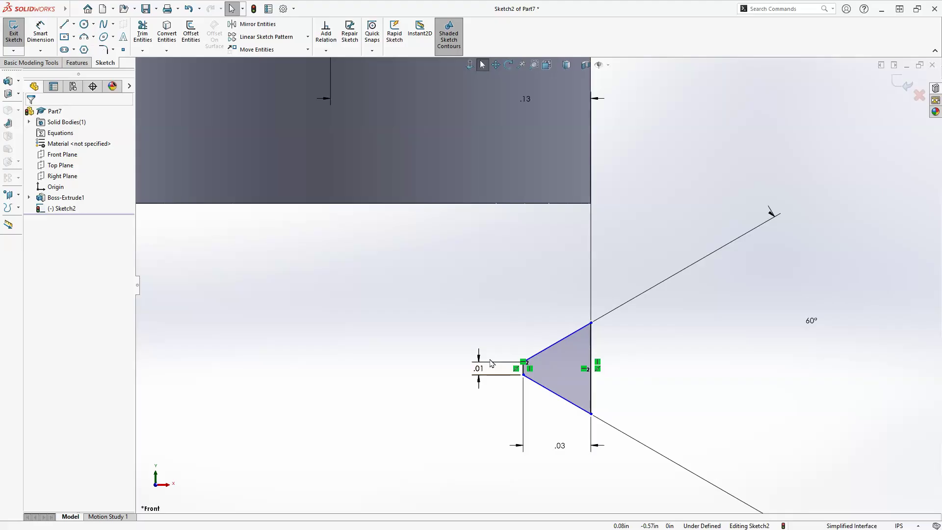
{"action": "left_click", "coordinate": [517, 395]}
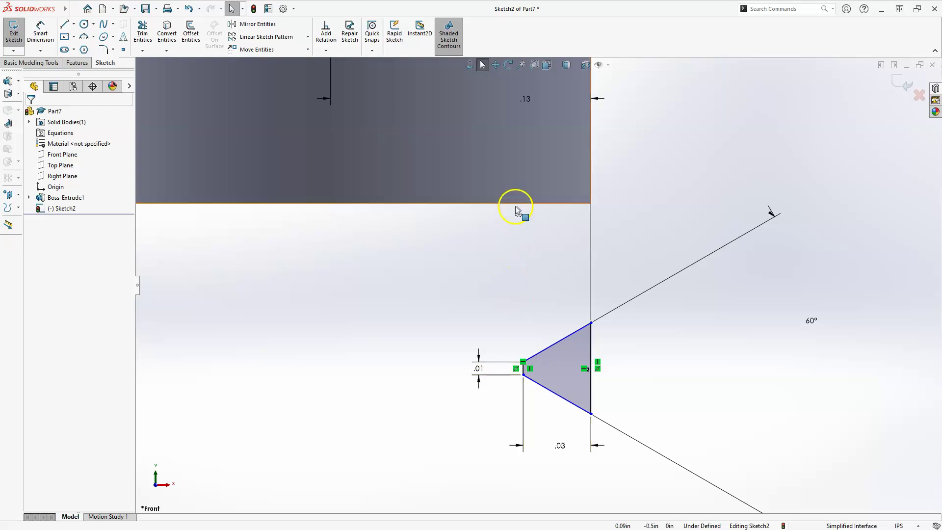
{"action": "scroll", "coordinate": [551, 400], "scroll_direction": "down", "scroll_amount": 4}
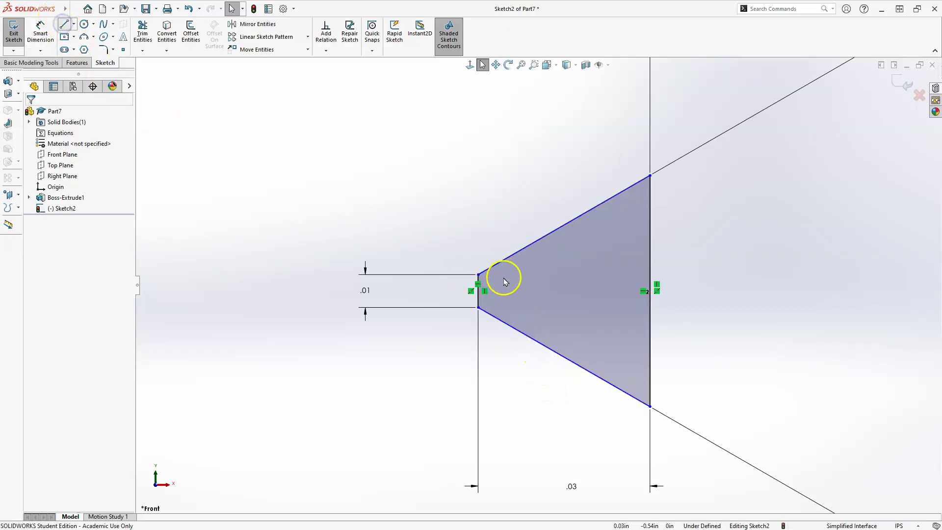
{"action": "left_click", "coordinate": [478, 292]}
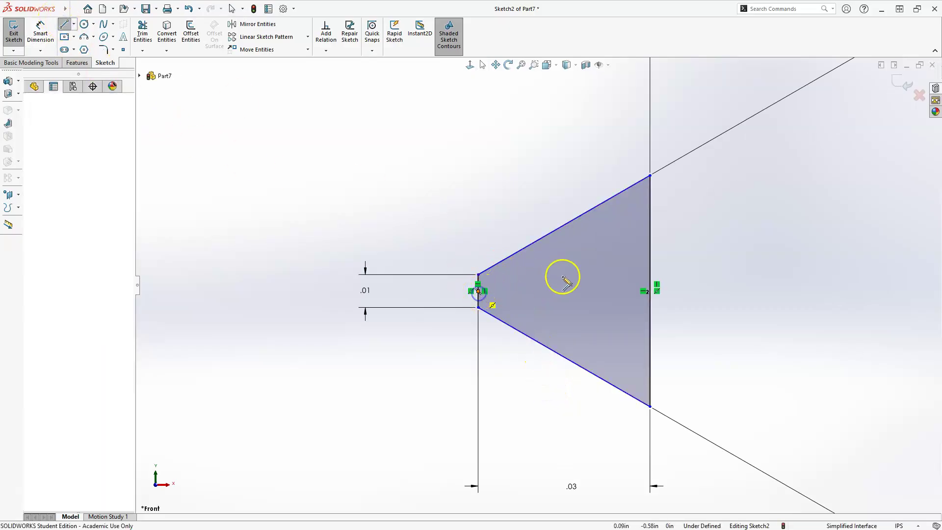
{"action": "left_click", "coordinate": [650, 292]}
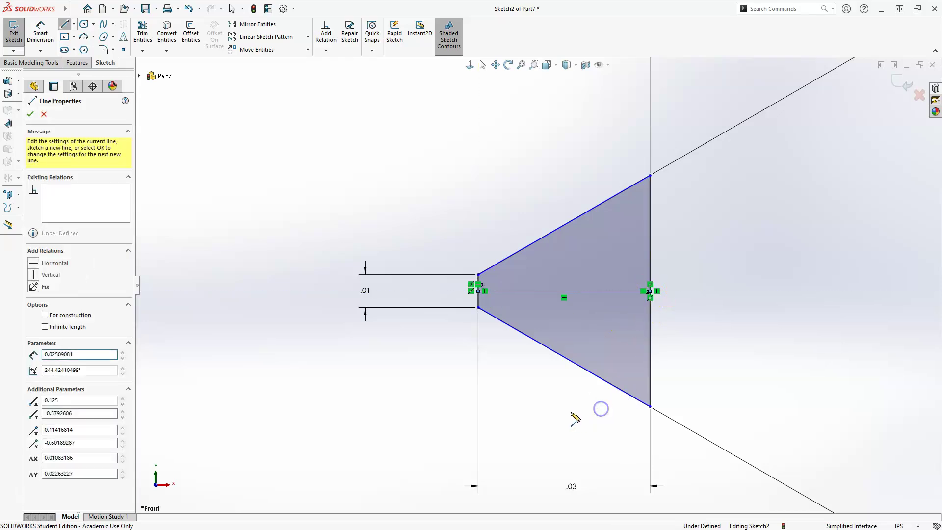
{"action": "double_click", "coordinate": [516, 395]}
{"action": "key", "text": "Escape"}
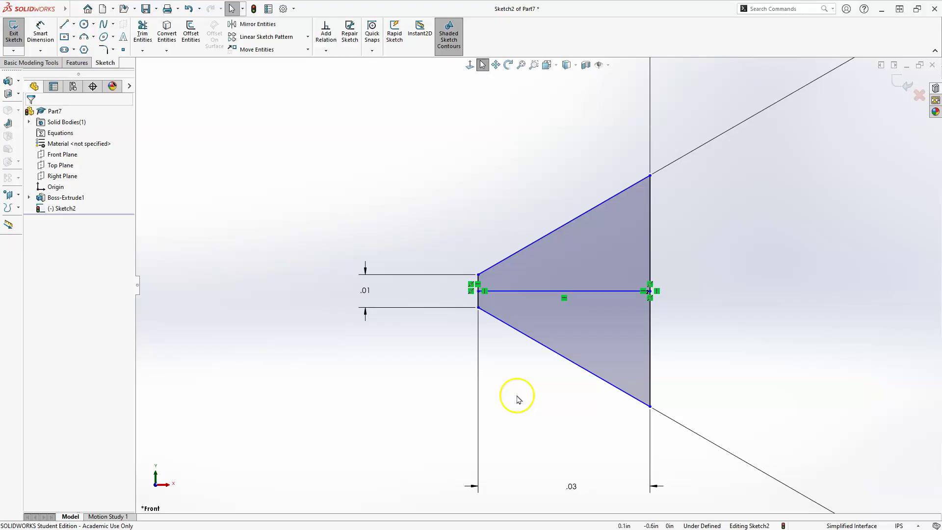
{"action": "left_click", "coordinate": [529, 291]}
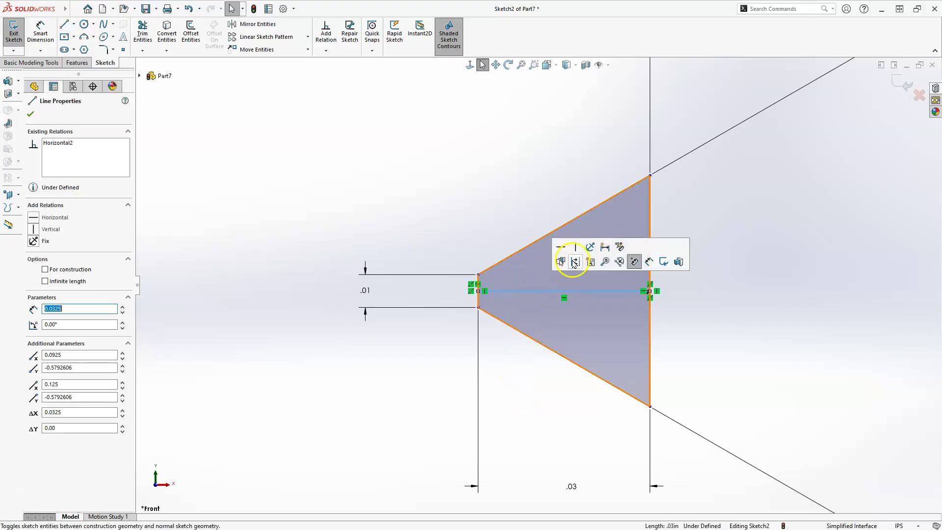
{"action": "left_click", "coordinate": [577, 263]}
{"action": "left_click", "coordinate": [548, 406]}
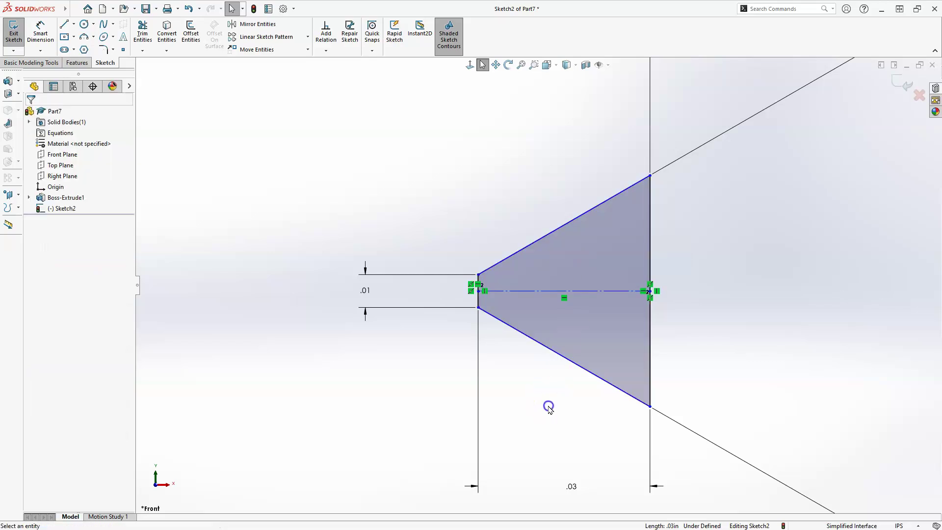
{"action": "key", "text": "z"}
{"action": "key", "text": "z"}
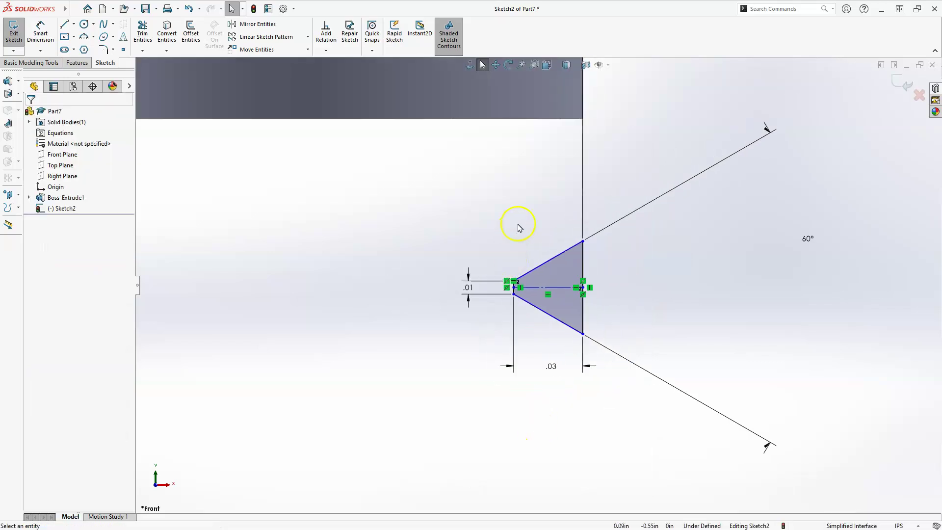
Add a vertical locating dimension from the cylinder's top edge to the profile.
{"action": "left_click", "coordinate": [41, 32]}
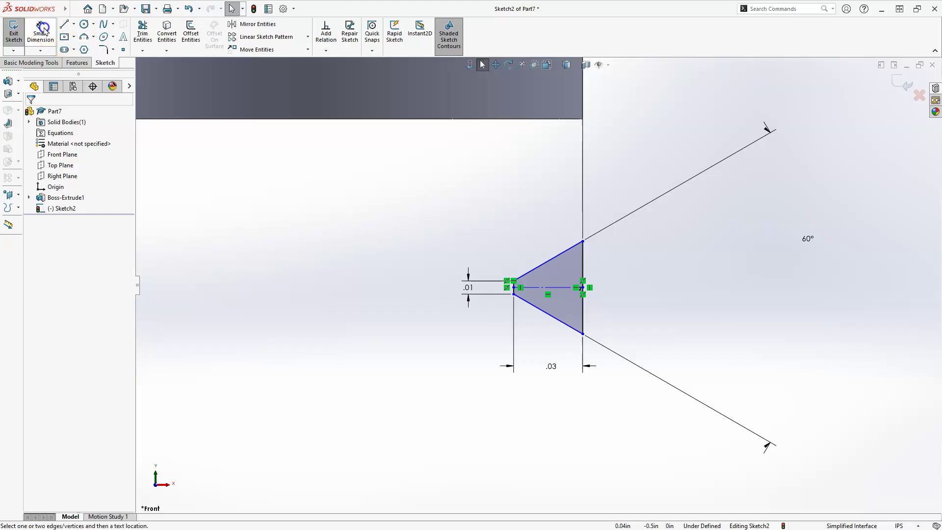
{"action": "left_click", "coordinate": [500, 119]}
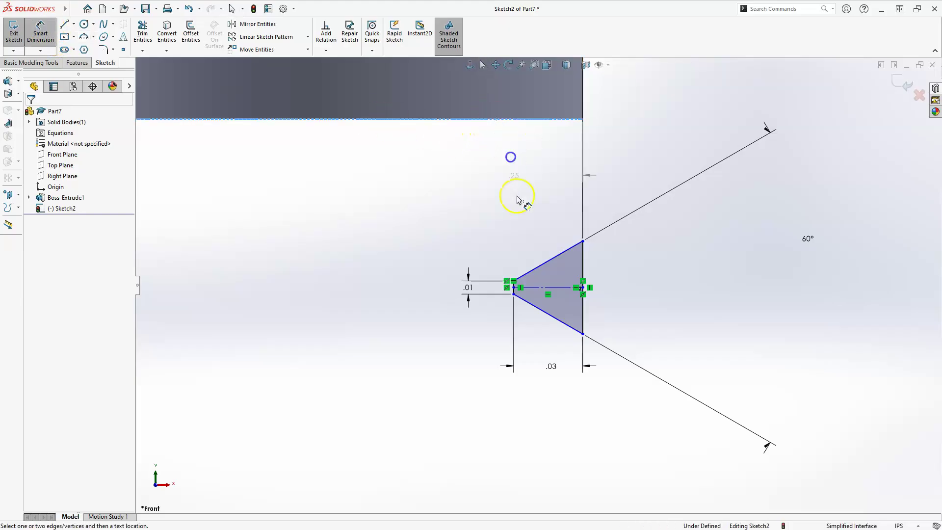
{"action": "left_click", "coordinate": [540, 277]}
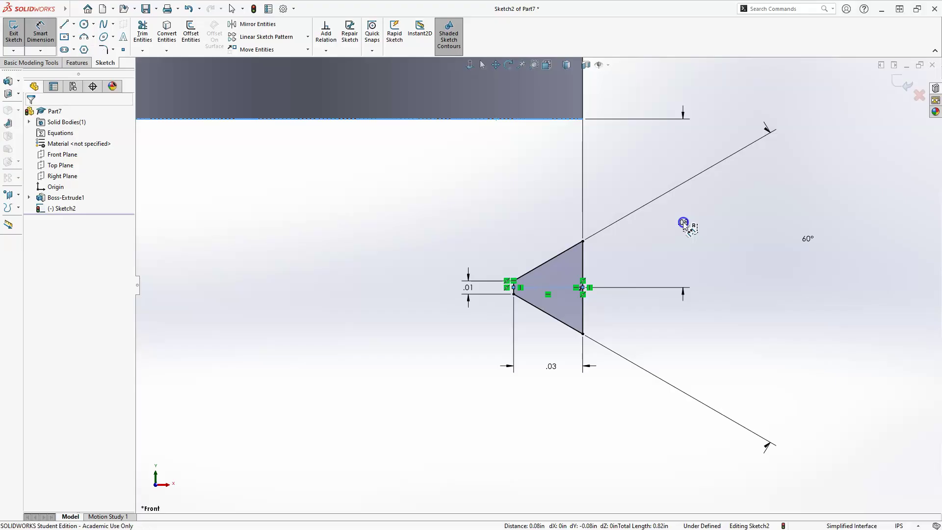
{"action": "left_click", "coordinate": [684, 224]}
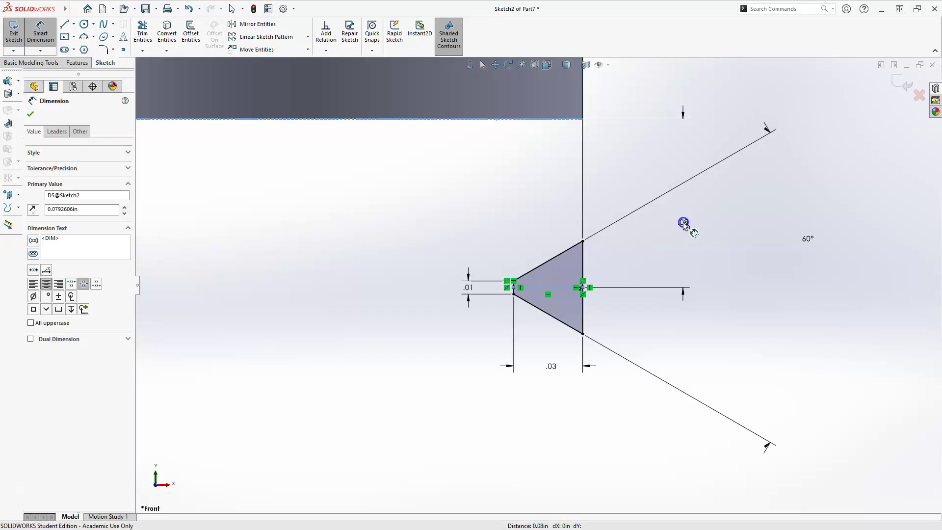
{"action": "type", "text": "1"}
{"action": "key", "text": "Escape"}
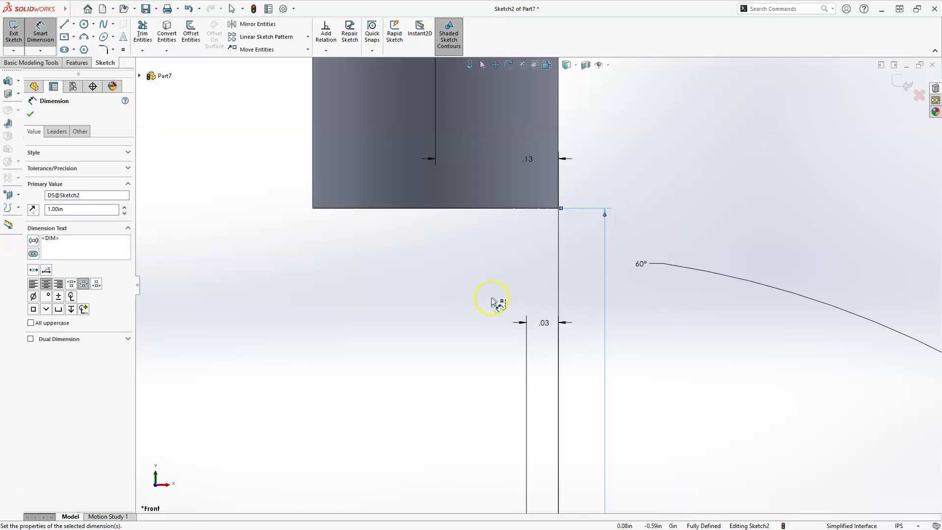
{"action": "key", "text": "f"}
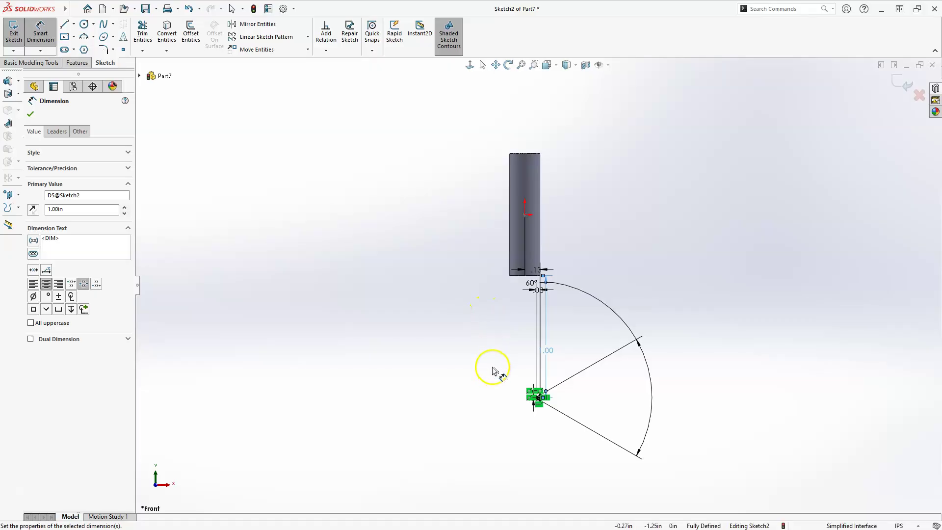
{"action": "left_click", "coordinate": [491, 345]}
{"action": "key", "text": "Escape"}
{"action": "scroll", "coordinate": [520, 357], "scroll_direction": "down", "scroll_amount": 4}
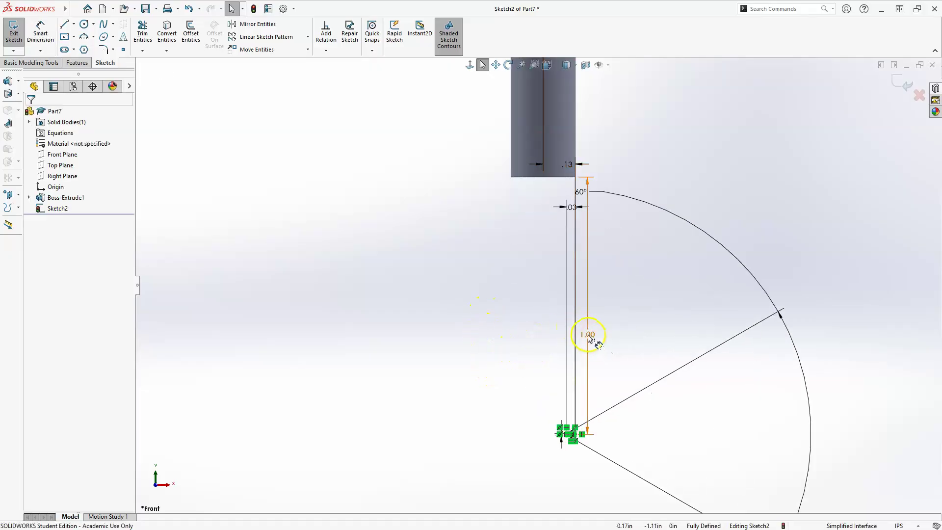
Change the 1.00 locating dimension to 0.50 in and exit Sketch2.
{"action": "double_click", "coordinate": [588, 335]}
{"action": "type", "text": ".5"}
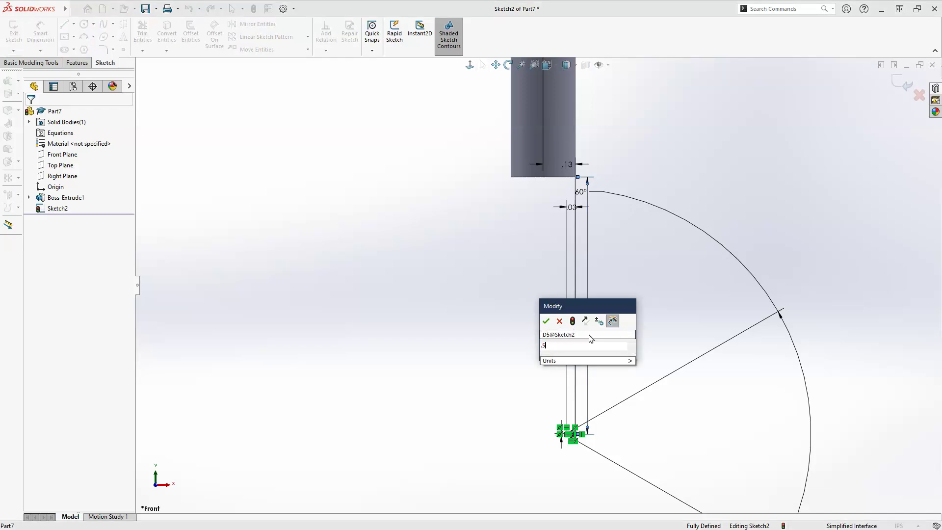
{"action": "key", "text": "Escape"}
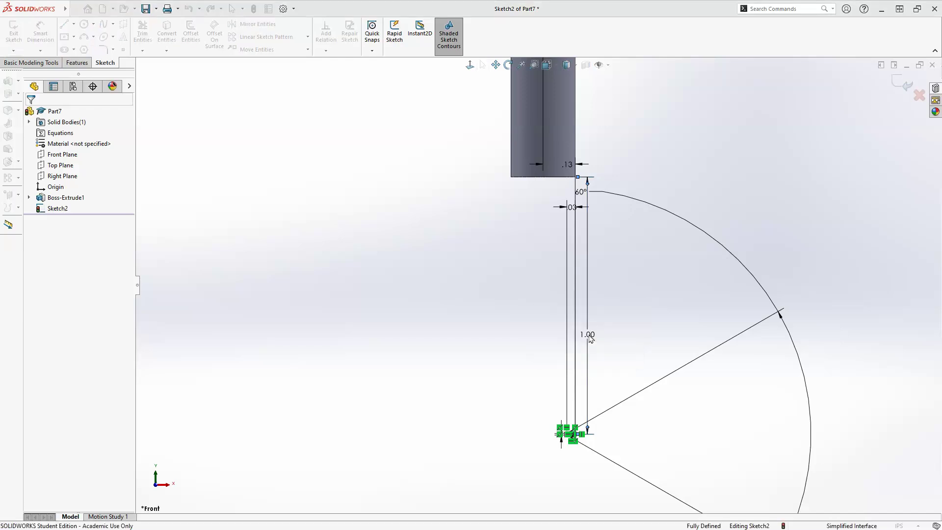
{"action": "left_click", "coordinate": [591, 339]}
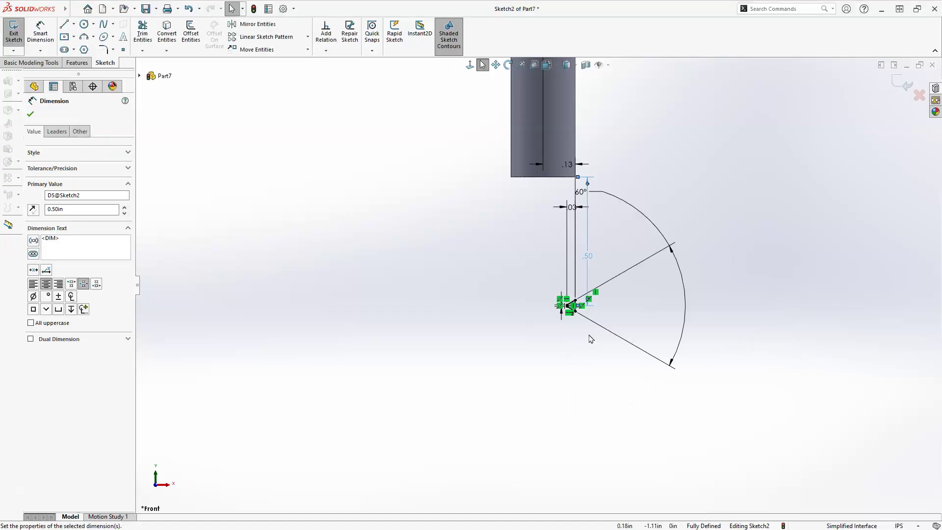
{"action": "left_click", "coordinate": [543, 305]}
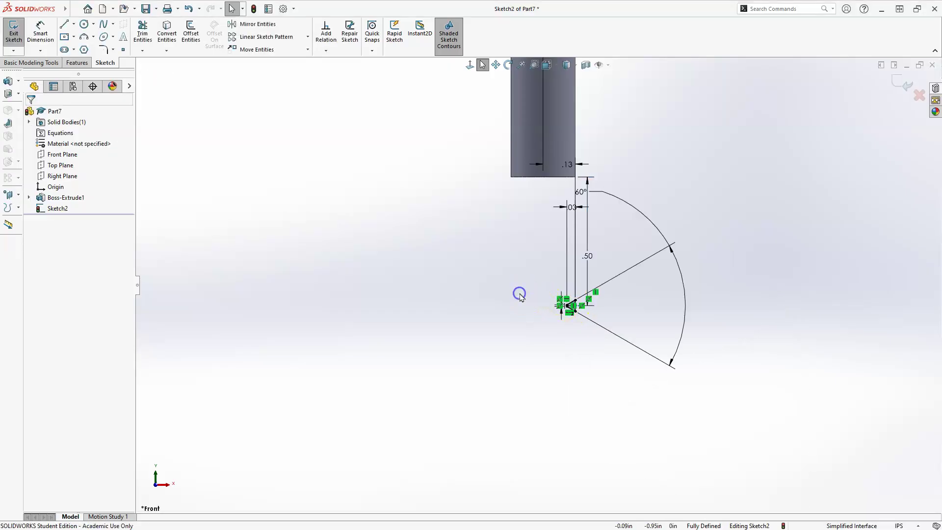
{"action": "left_click", "coordinate": [899, 84]}
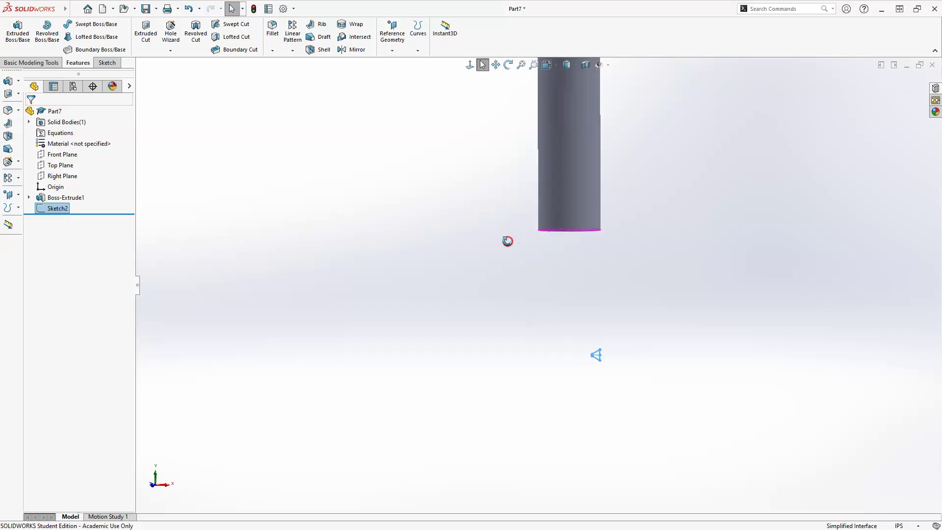
Start a new reference plane referencing the cylinder's end face.
{"action": "mouse_move", "coordinate": [508, 241]}
{"action": "middle_mouse_down"}
{"action": "mouse_move", "coordinate": [494, 162]}
{"action": "mouse_move", "coordinate": [512, 126]}
{"action": "mouse_move", "coordinate": [541, 182]}
{"action": "mouse_move", "coordinate": [557, 180]}
{"action": "middle_mouse_up"}
{"action": "left_click", "coordinate": [526, 264]}
{"action": "left_click", "coordinate": [505, 272]}
{"action": "left_click", "coordinate": [394, 50]}
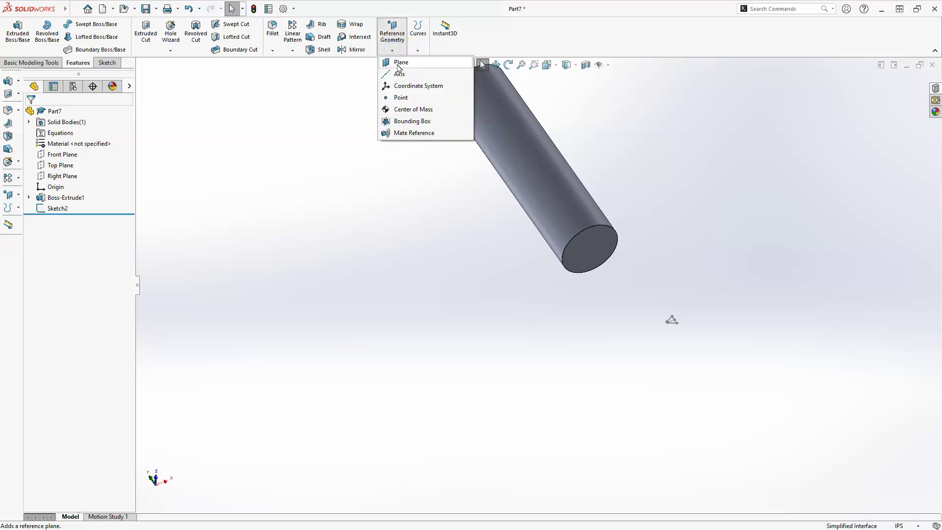
{"action": "left_click", "coordinate": [414, 202]}
{"action": "left_click", "coordinate": [480, 272]}
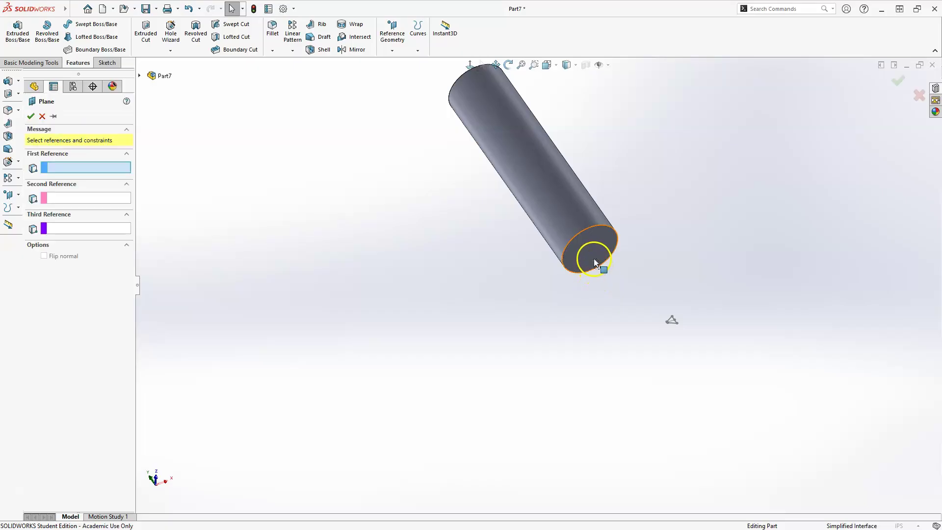
{"action": "left_click", "coordinate": [603, 248]}
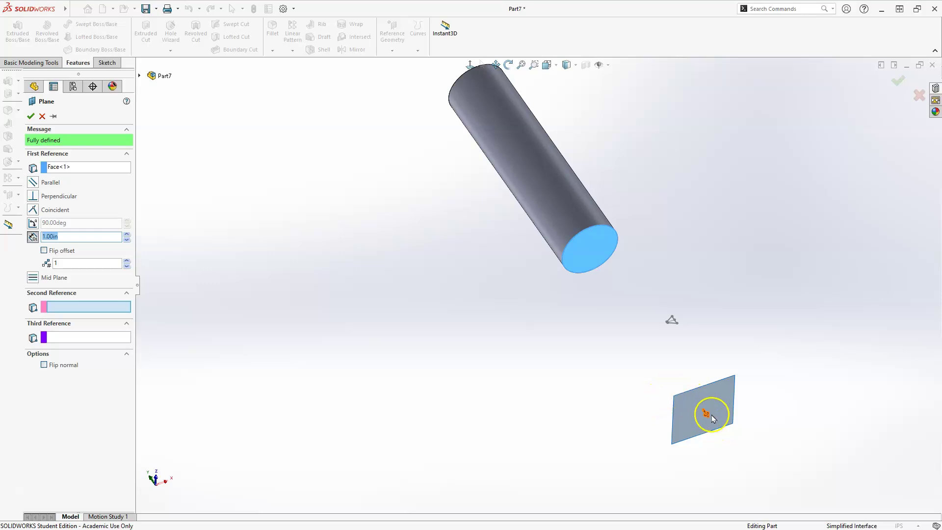
Set the plane's offset distance to 0.50 in.
{"action": "left_click", "coordinate": [91, 264]}
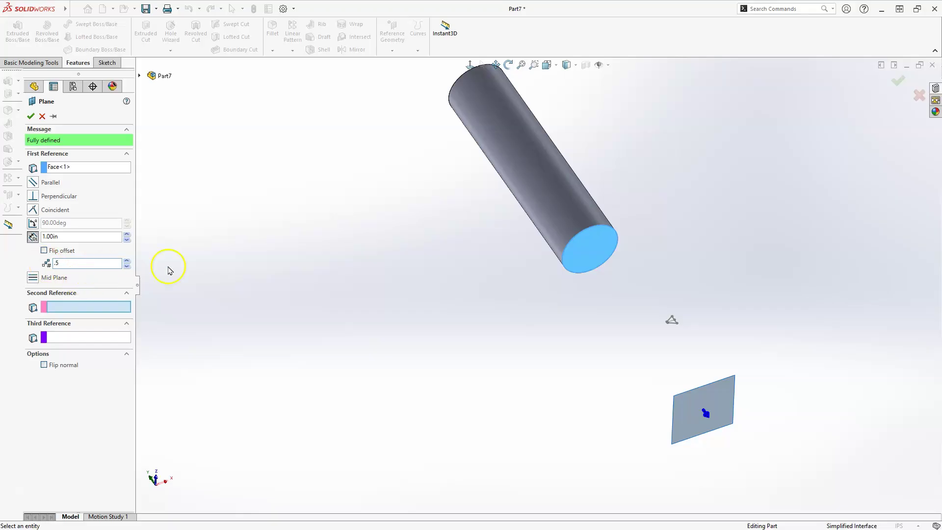
{"action": "double_click", "coordinate": [73, 263]}
{"action": "key", "text": "BackSpace"}
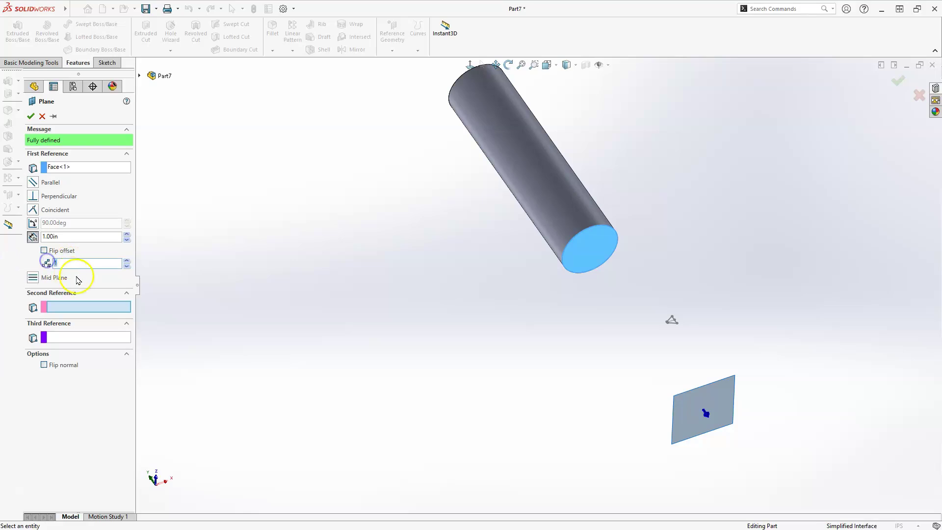
{"action": "left_click_drag", "start_coordinate": [64, 239], "coordinate": [22, 240]}
{"action": "type", "text": ".5"}
{"action": "key", "text": "Return"}
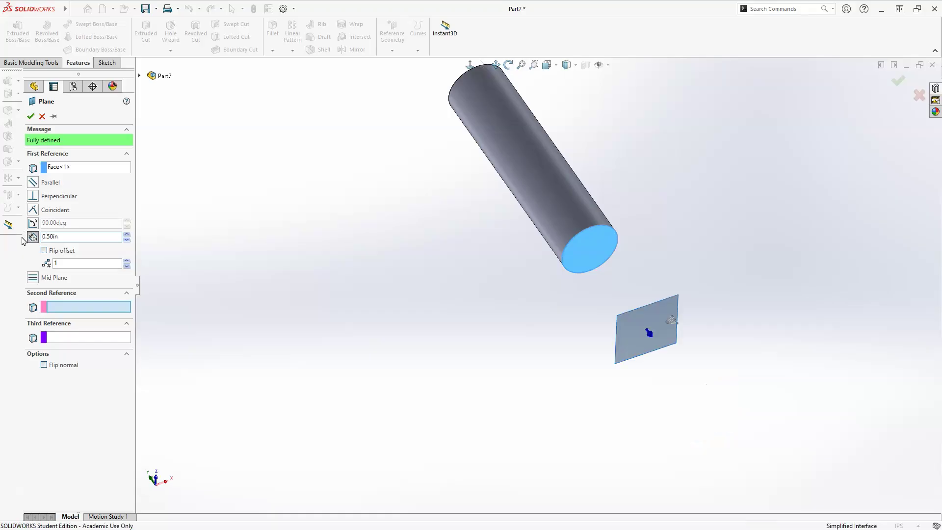
Correct the plane count to 1 and confirm Plane1.
{"action": "middle_click_drag", "start_coordinate": [732, 300], "coordinate": [597, 351]}
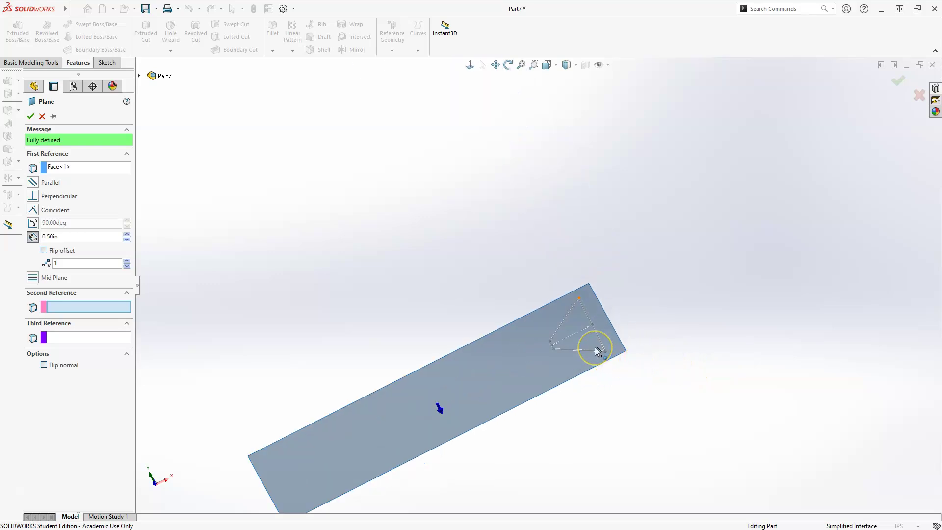
{"action": "scroll", "coordinate": [595, 346], "scroll_direction": "up", "scroll_amount": 5}
{"action": "left_click", "coordinate": [32, 117]}
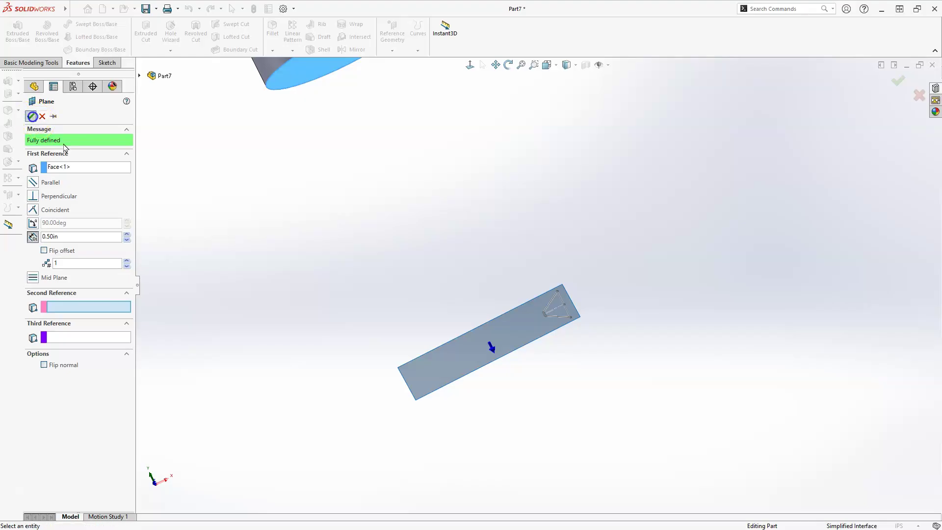
{"action": "right_click", "coordinate": [216, 257]}
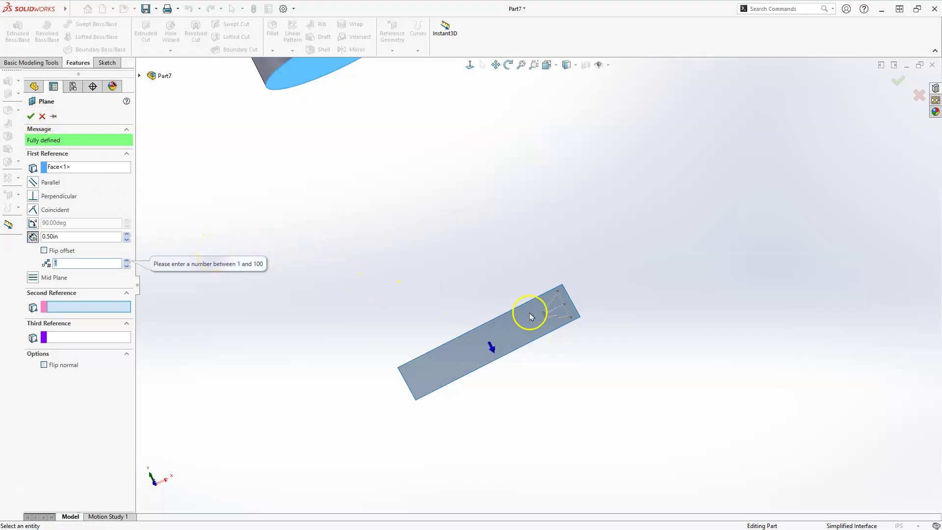
{"action": "scroll", "coordinate": [605, 297], "scroll_direction": "up", "scroll_amount": 3}
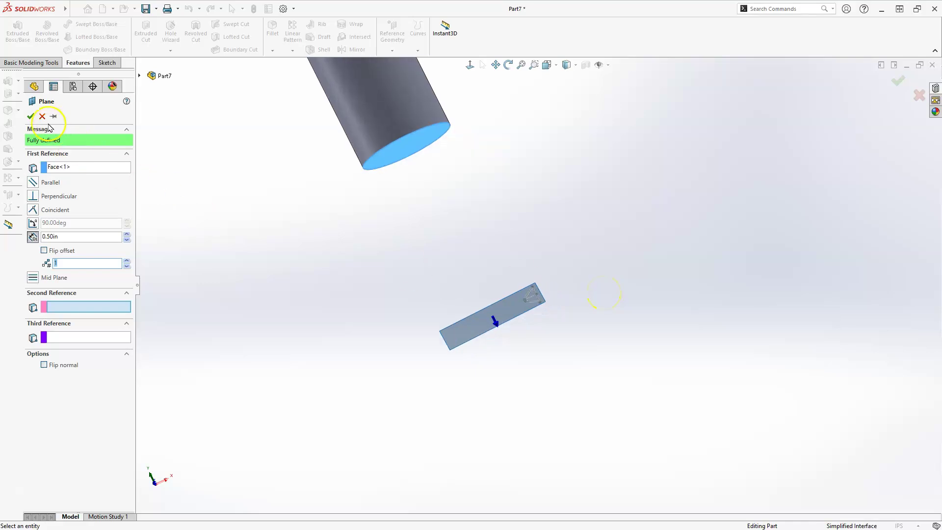
{"action": "left_click", "coordinate": [31, 116]}
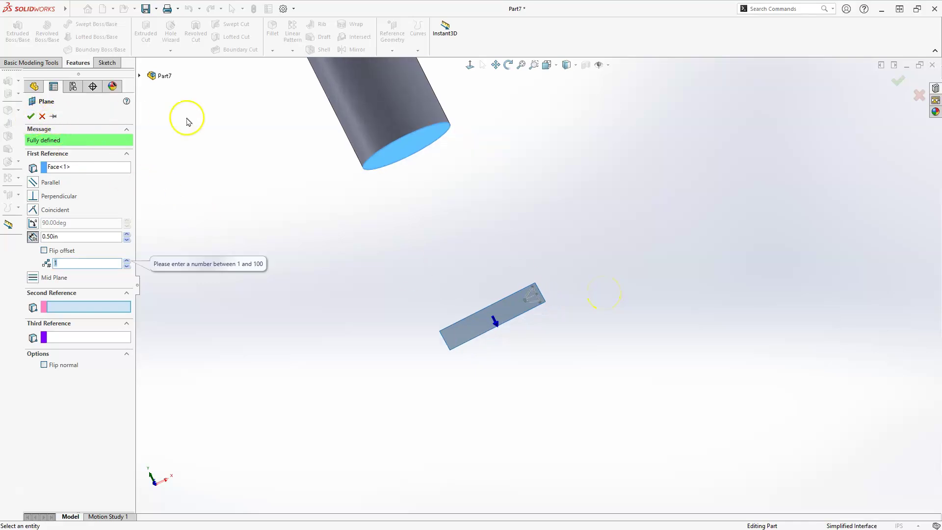
{"action": "left_click", "coordinate": [67, 262]}
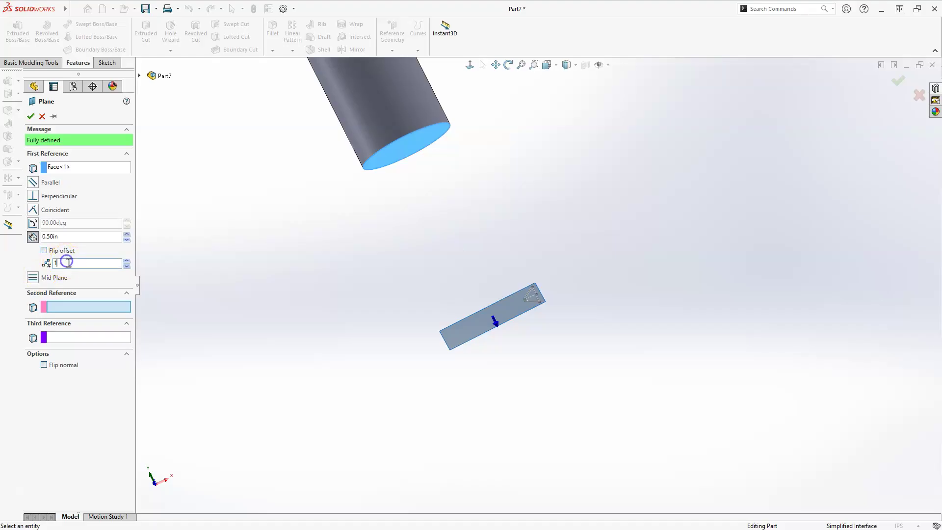
{"action": "left_click", "coordinate": [31, 117]}
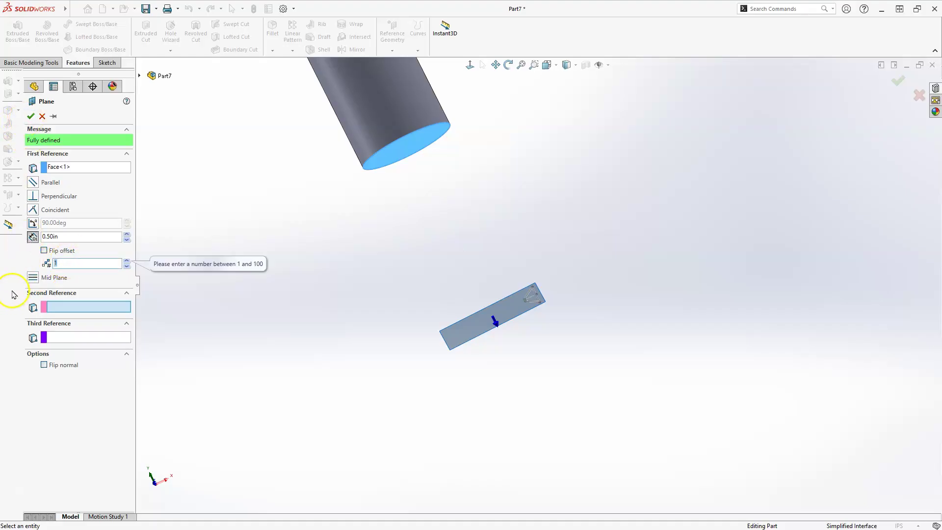
{"action": "left_click", "coordinate": [66, 262]}
{"action": "key", "text": "BackSpace"}
{"action": "key", "text": "BackSpace"}
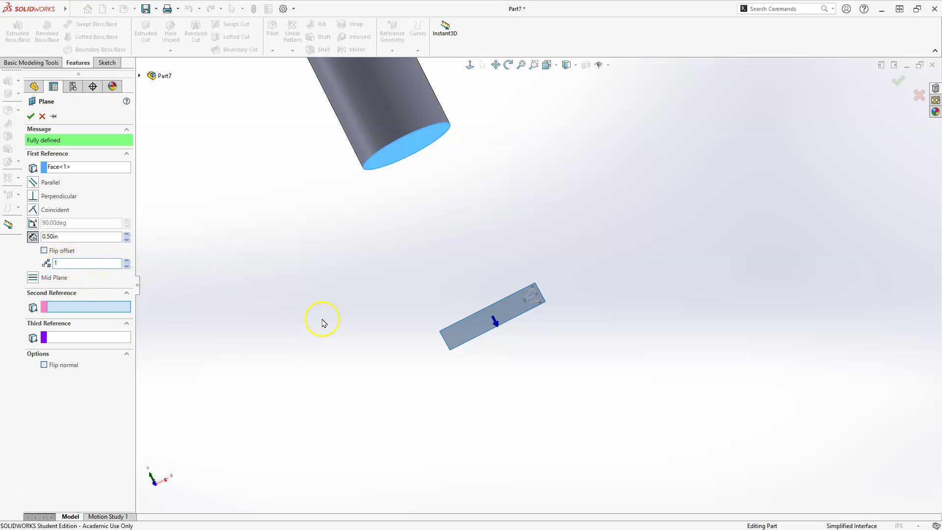
{"action": "left_click", "coordinate": [31, 116]}
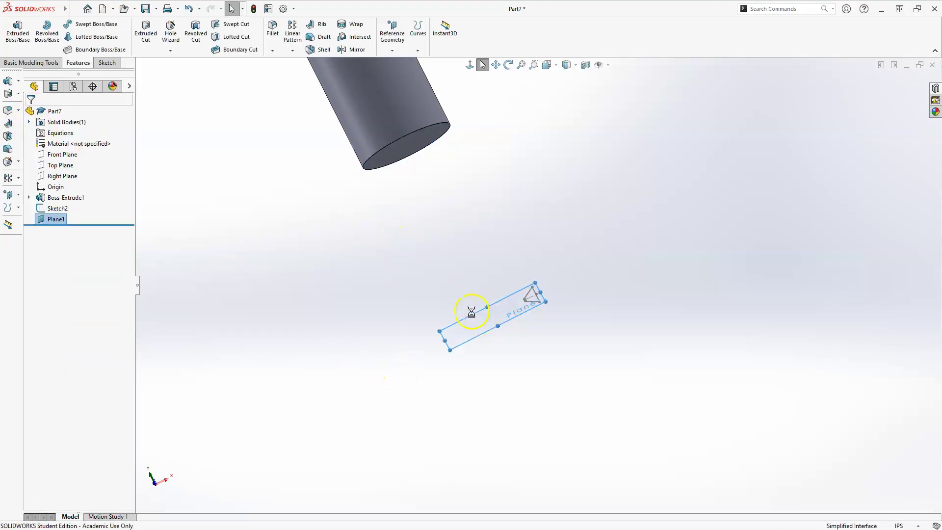
{"action": "middle_click_drag", "start_coordinate": [439, 288], "coordinate": [441, 248]}
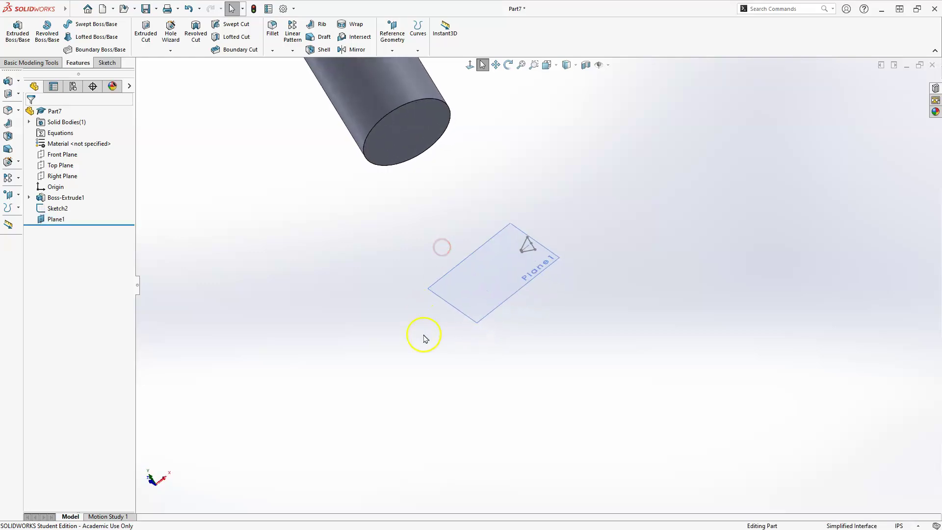
Sketch on Plane1 and draw a circle centred on the origin.
{"action": "left_click", "coordinate": [447, 303]}
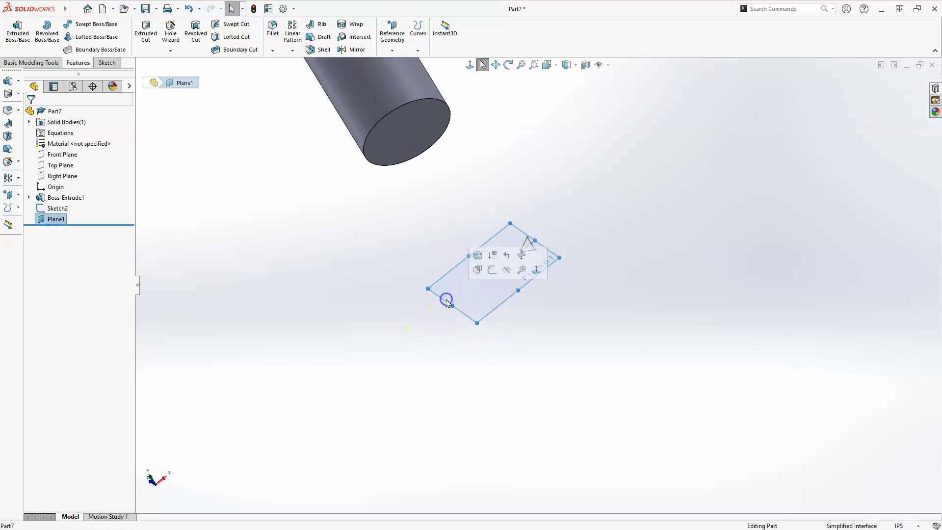
{"action": "left_click", "coordinate": [493, 271]}
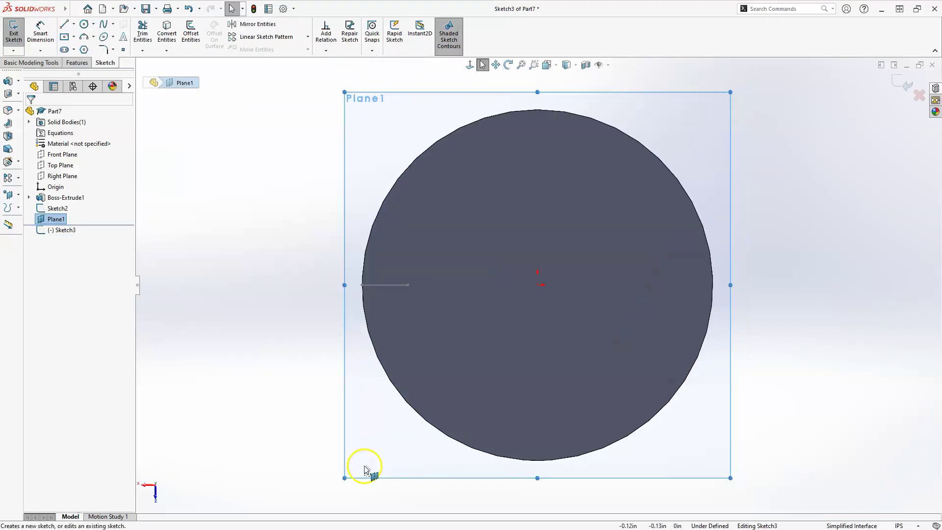
{"action": "left_click", "coordinate": [82, 25]}
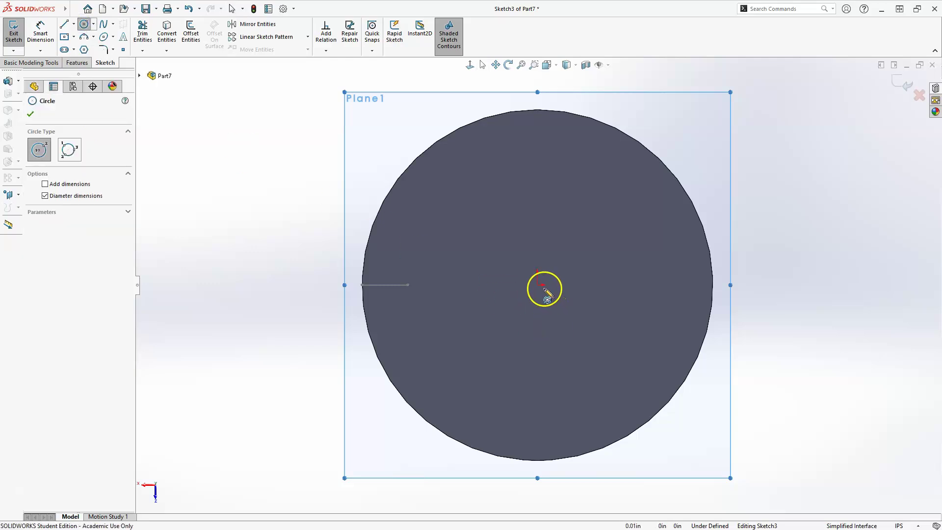
{"action": "left_click", "coordinate": [539, 285]}
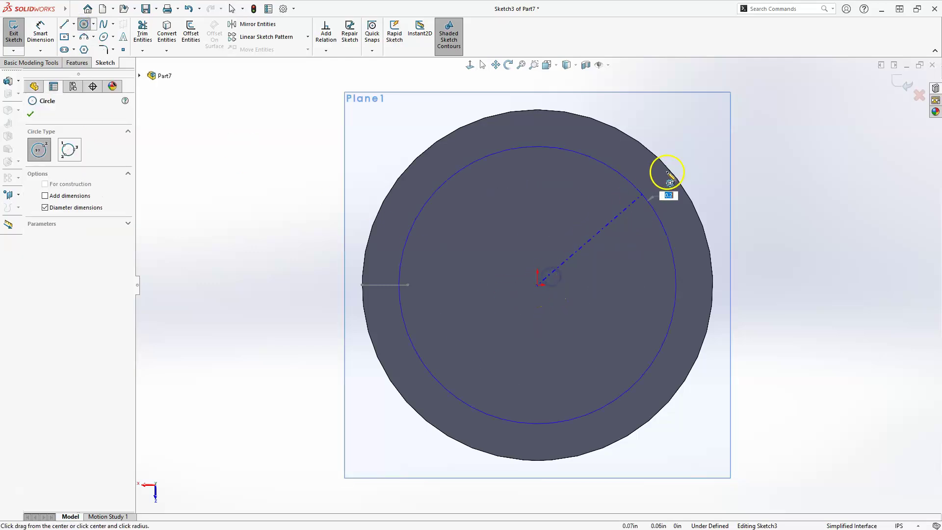
{"action": "left_click", "coordinate": [683, 153]}
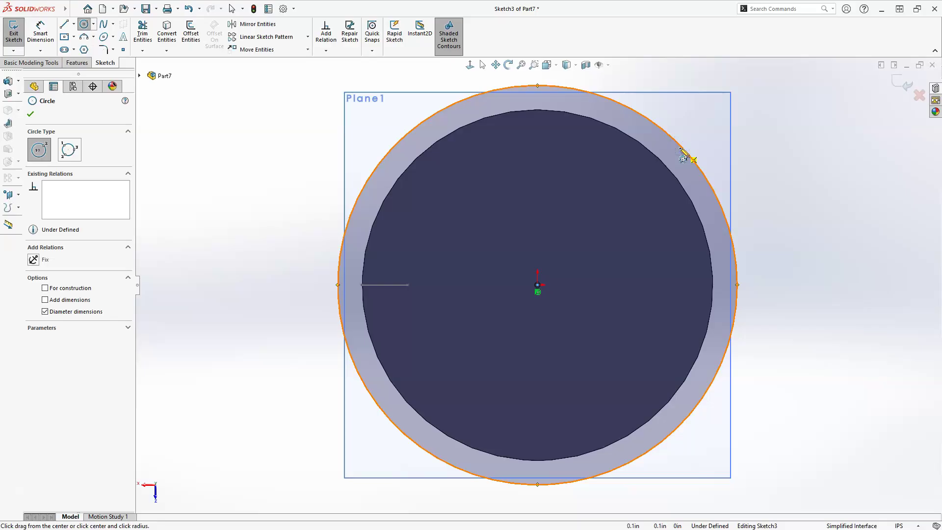
{"action": "key", "text": "Escape"}
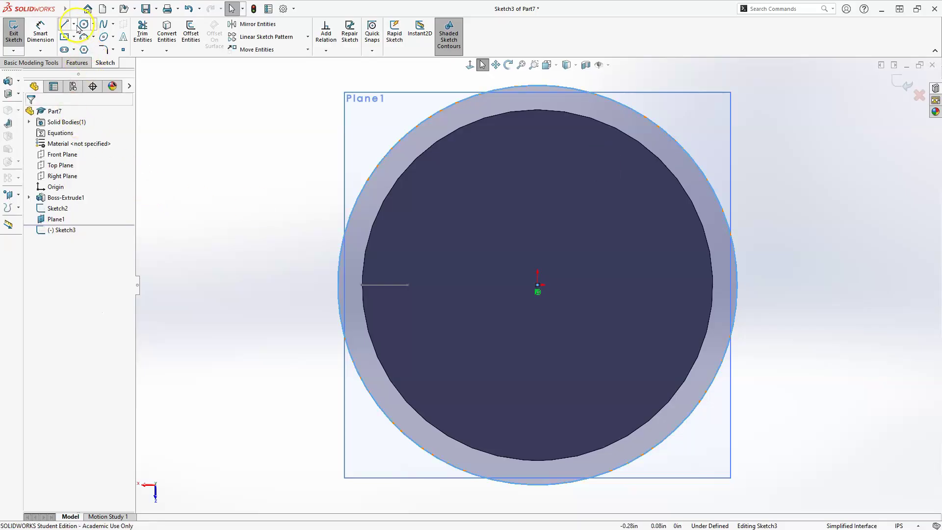
Dimension the circle to 0.25 in diameter and exit the sketch.
{"action": "left_click", "coordinate": [39, 35]}
{"action": "left_click", "coordinate": [693, 160]}
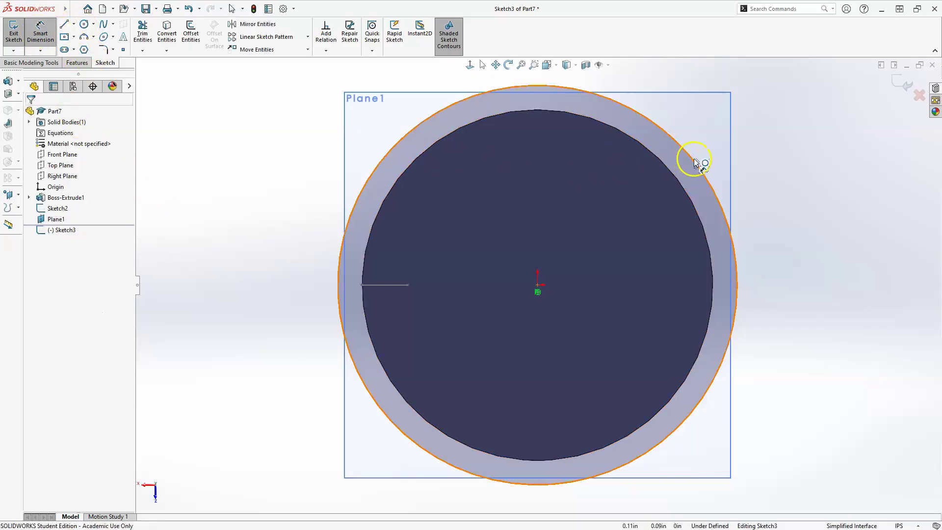
{"action": "left_click", "coordinate": [775, 187]}
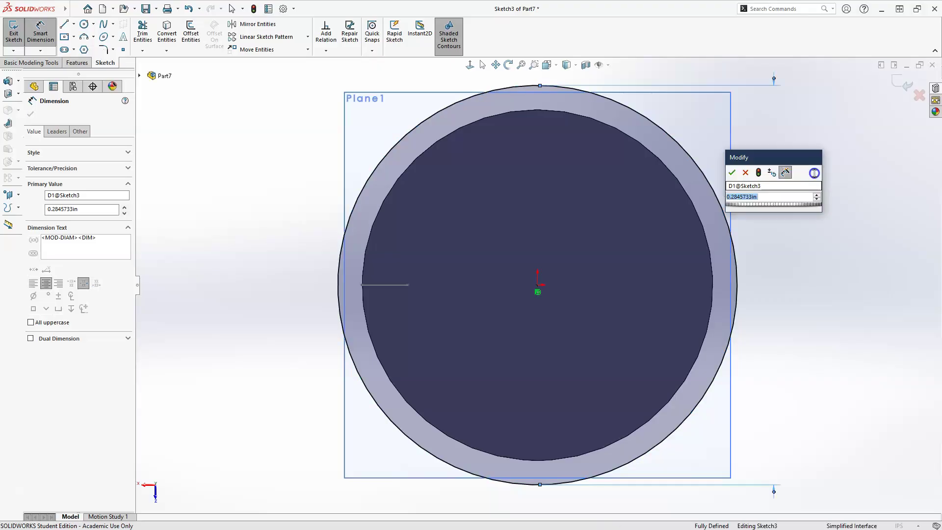
{"action": "type", "text": ".25"}
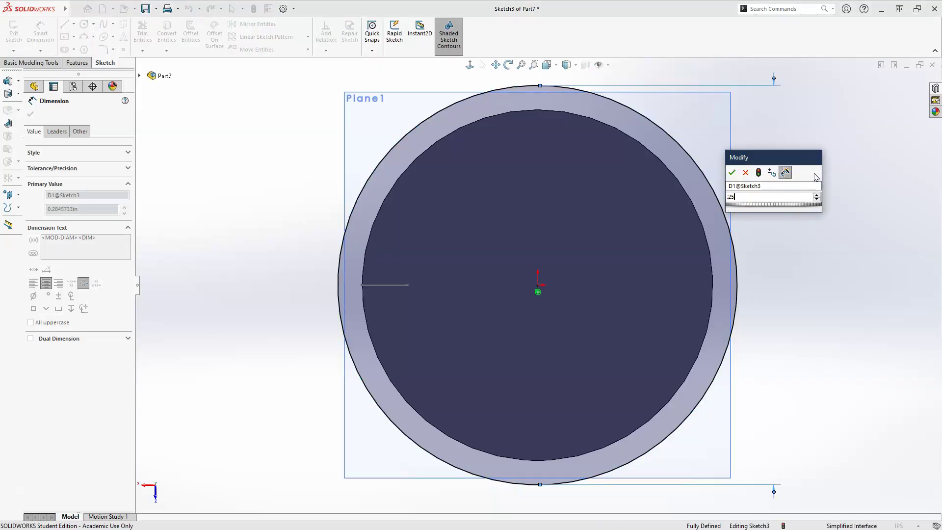
{"action": "key", "text": "Return"}
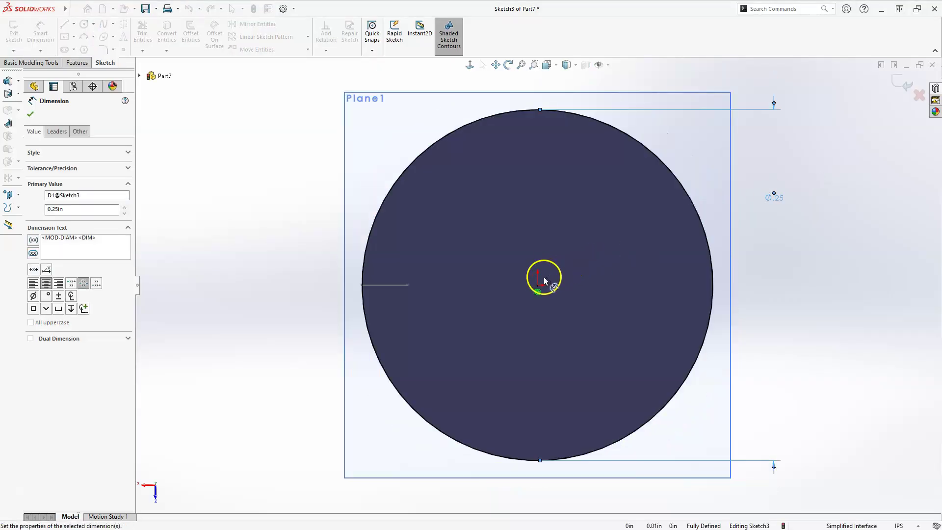
{"action": "left_click", "coordinate": [896, 80]}
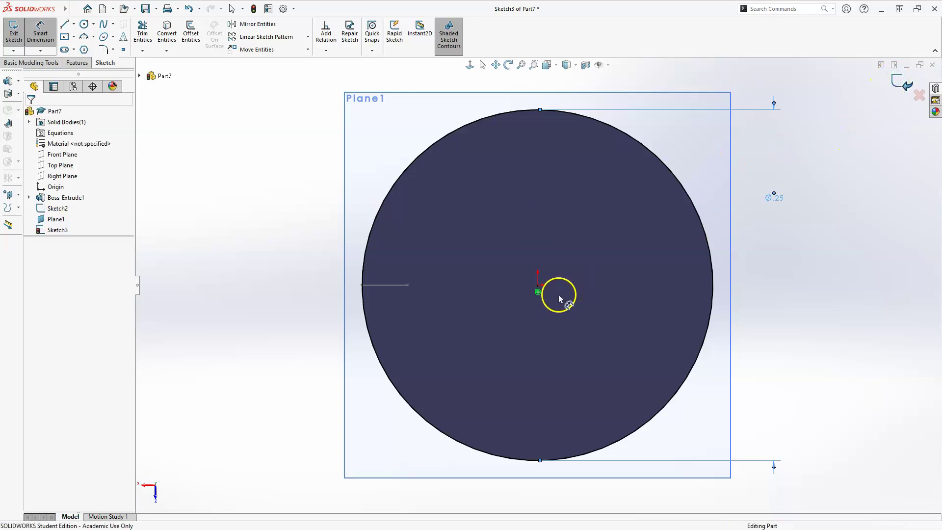
{"action": "key", "text": "ctrl+b"}
{"action": "mouse_move", "coordinate": [517, 269]}
{"action": "middle_mouse_down"}
{"action": "mouse_move", "coordinate": [534, 340]}
{"action": "mouse_move", "coordinate": [516, 362]}
{"action": "mouse_move", "coordinate": [543, 403]}
{"action": "middle_mouse_up"}
{"action": "scroll", "coordinate": [534, 339], "scroll_direction": "up", "scroll_amount": 10}
{"action": "middle_click_drag", "start_coordinate": [467, 246], "coordinate": [543, 333]}
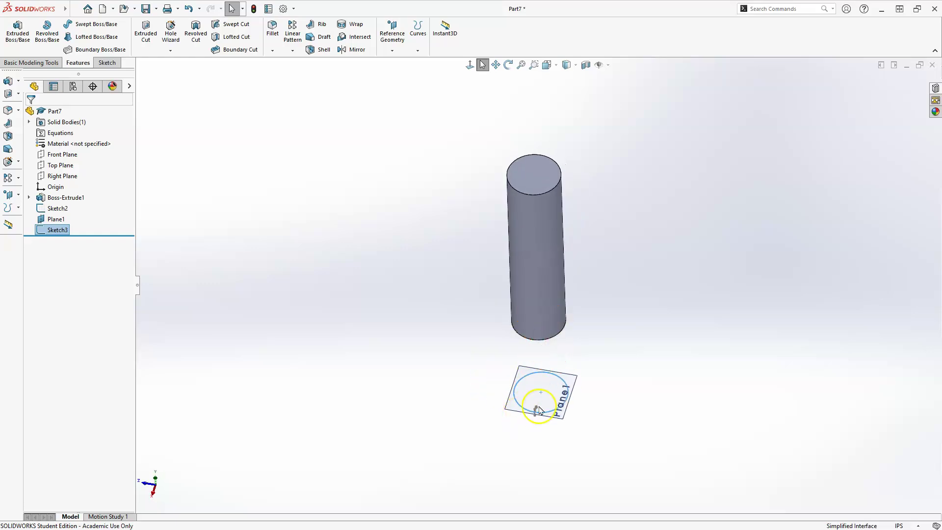
Start a Helix/Spiral on the circle, defined by Height and Pitch.
{"action": "scroll", "coordinate": [555, 409], "scroll_direction": "down", "scroll_amount": 3}
{"action": "middle_click_drag", "start_coordinate": [540, 425], "coordinate": [439, 322]}
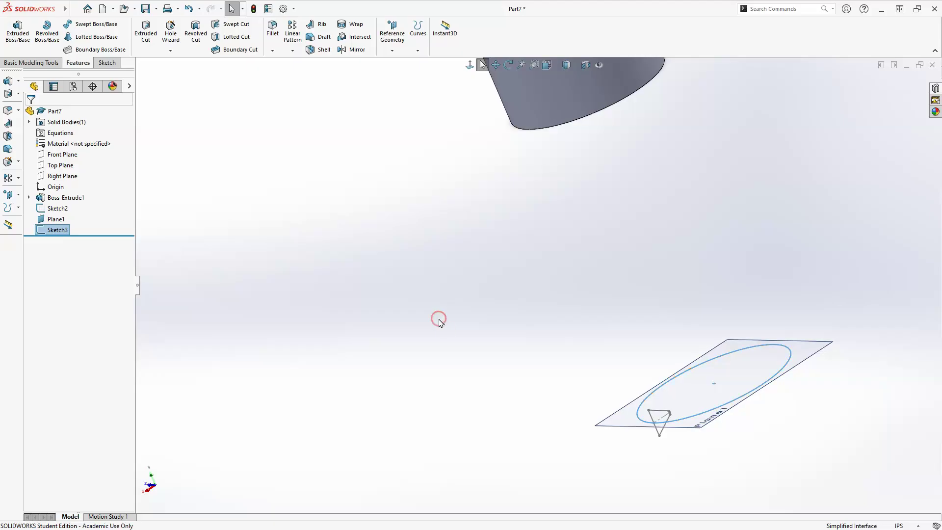
{"action": "left_click", "coordinate": [420, 53]}
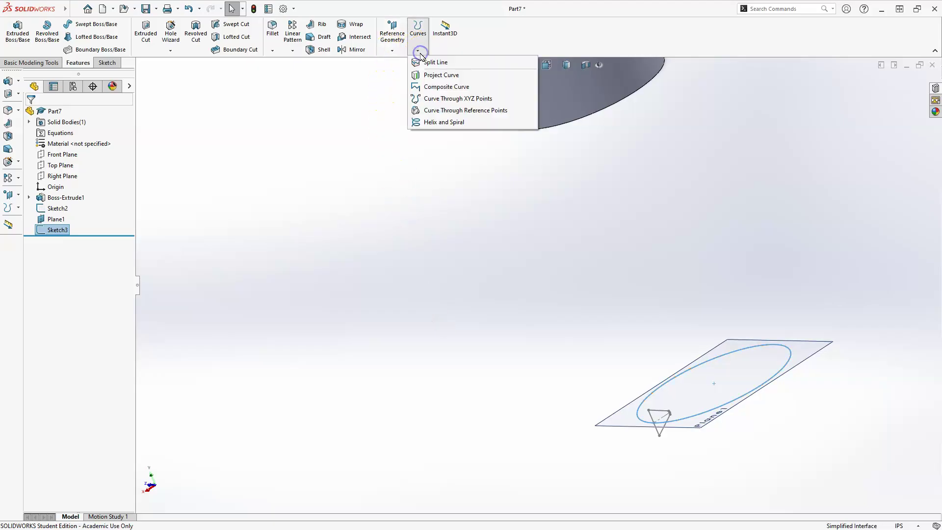
{"action": "left_click", "coordinate": [446, 122]}
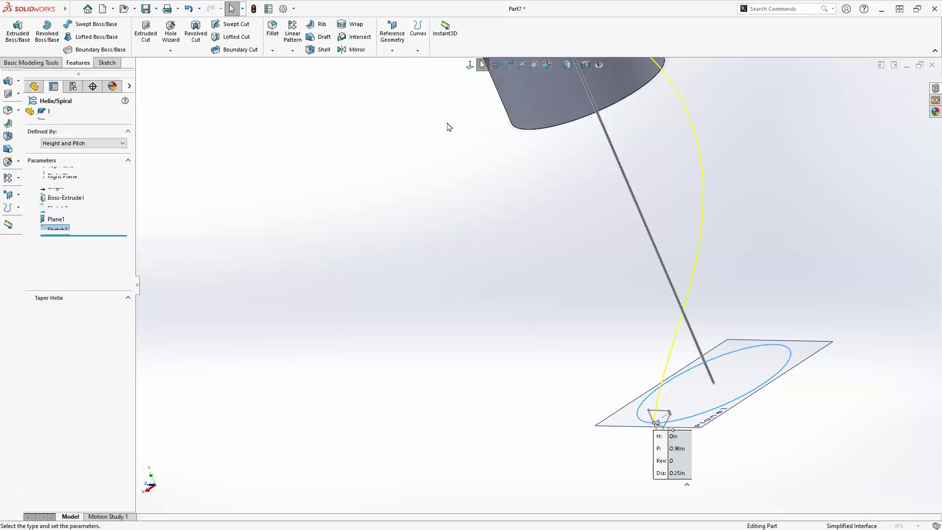
{"action": "left_click", "coordinate": [484, 161]}
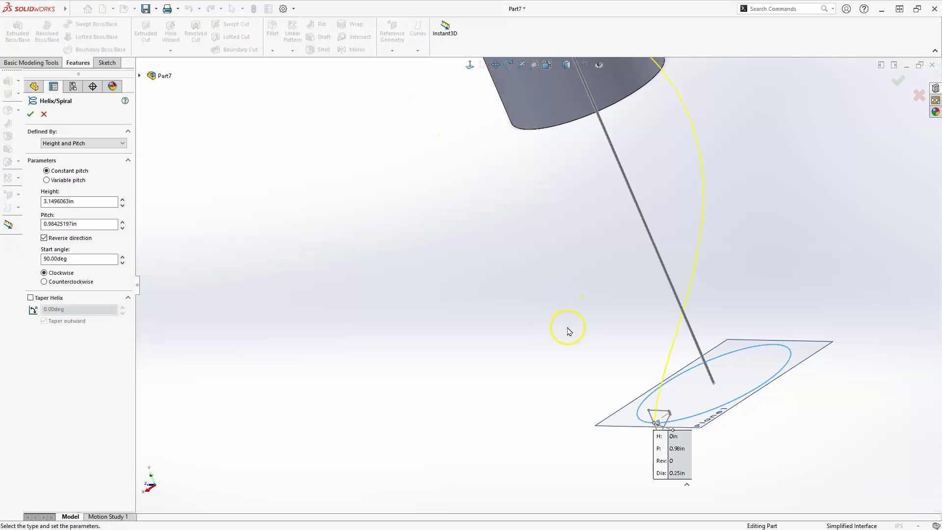
{"action": "scroll", "coordinate": [568, 332], "scroll_direction": "up", "scroll_amount": 5}
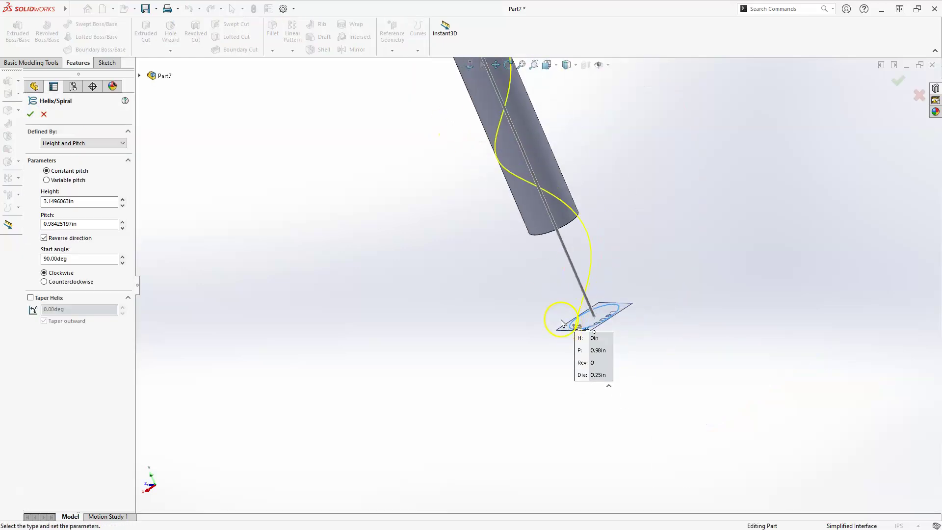
{"action": "left_click", "coordinate": [54, 148]}
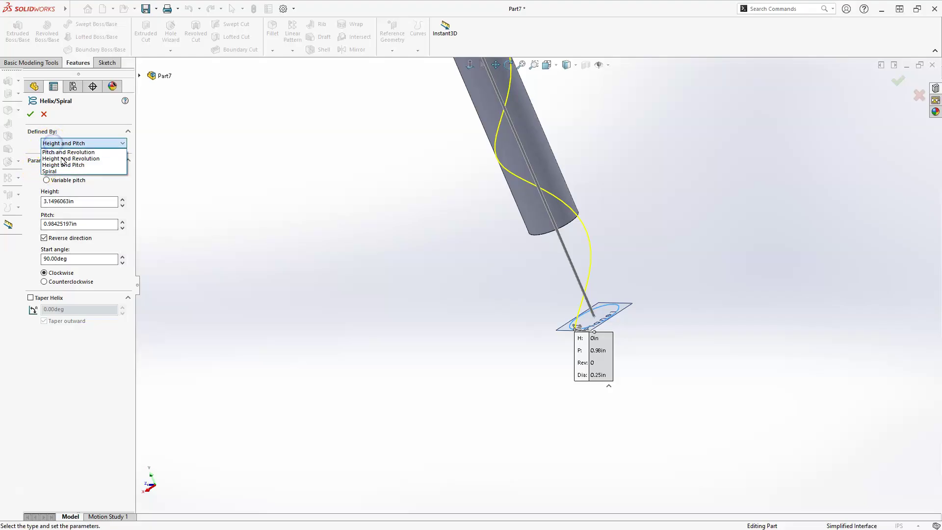
{"action": "left_click", "coordinate": [64, 163]}
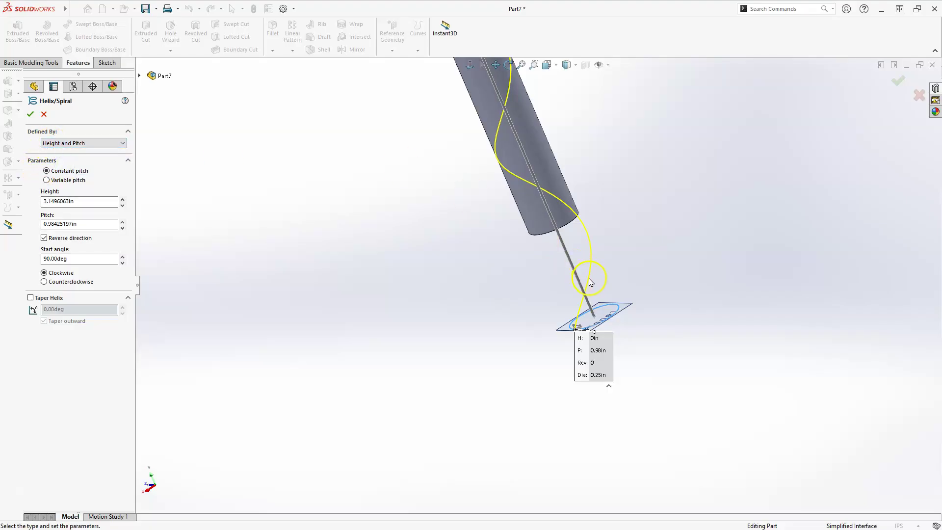
Set the helix height to 2.00 in and pitch to 0.05 in.
{"action": "scroll", "coordinate": [590, 288], "scroll_direction": "up", "scroll_amount": 3}
{"action": "scroll", "coordinate": [556, 306], "scroll_direction": "down", "scroll_amount": 2}
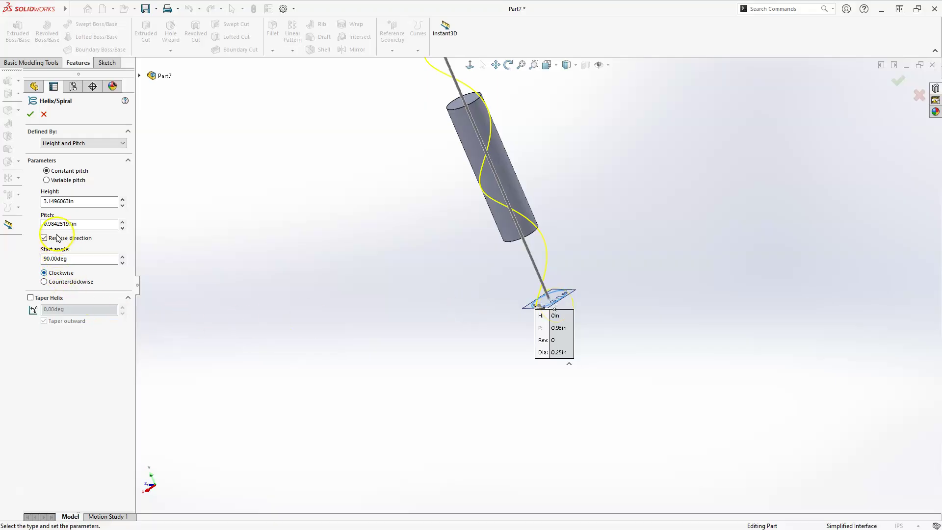
{"action": "left_click", "coordinate": [75, 201]}
{"action": "left_click_drag", "start_coordinate": [76, 202], "coordinate": [30, 205]}
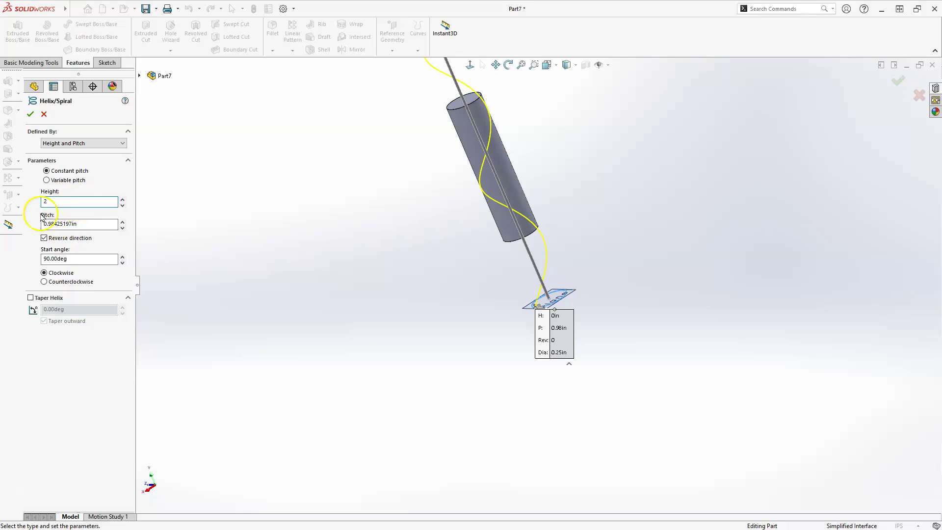
{"action": "left_click_drag", "start_coordinate": [88, 225], "coordinate": [65, 227]}
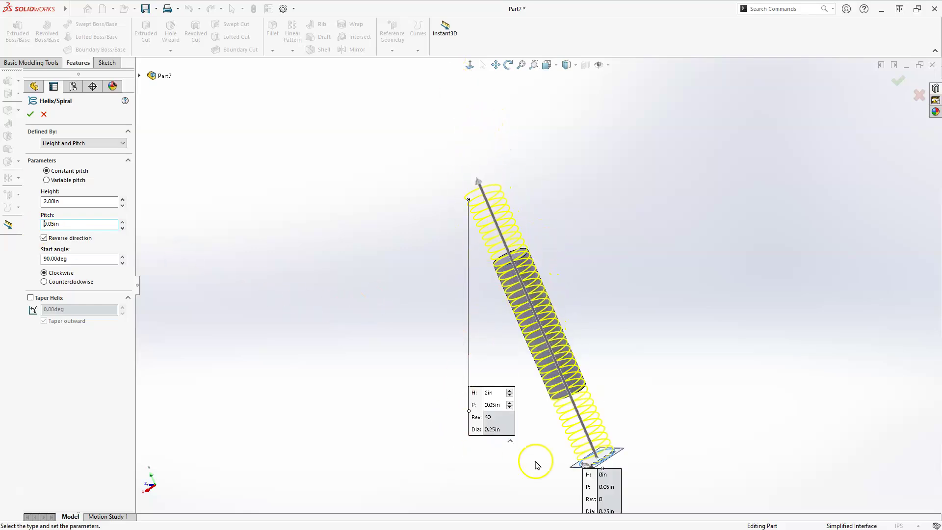
Orbit around the helix preview to check its start on Plane1.
{"action": "middle_click_drag", "start_coordinate": [550, 407], "coordinate": [557, 445]}
{"action": "scroll", "coordinate": [607, 442], "scroll_direction": "down", "scroll_amount": 3}
{"action": "scroll", "coordinate": [608, 441], "scroll_direction": "down", "scroll_amount": 4}
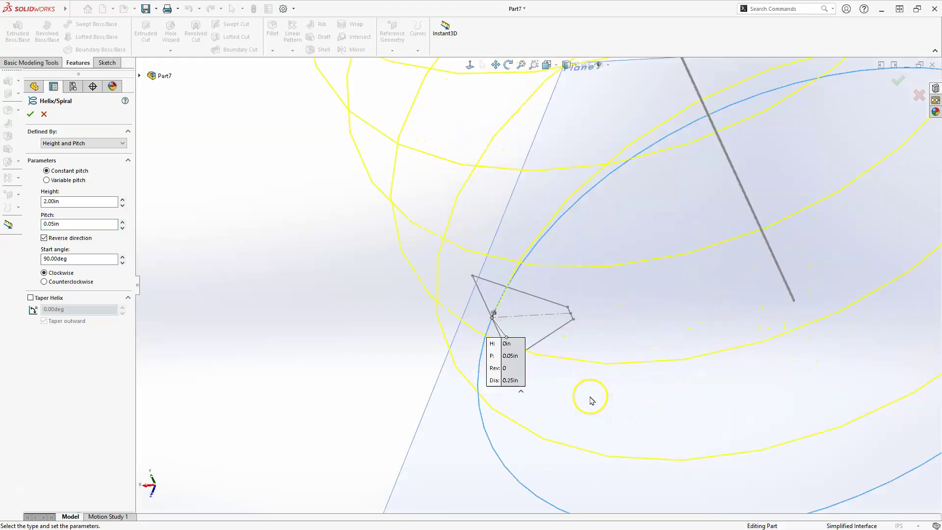
{"action": "middle_click_drag", "start_coordinate": [404, 385], "coordinate": [440, 443]}
{"action": "scroll", "coordinate": [441, 443], "scroll_direction": "up", "scroll_amount": 2}
{"action": "scroll", "coordinate": [441, 443], "scroll_direction": "up", "scroll_amount": 2}
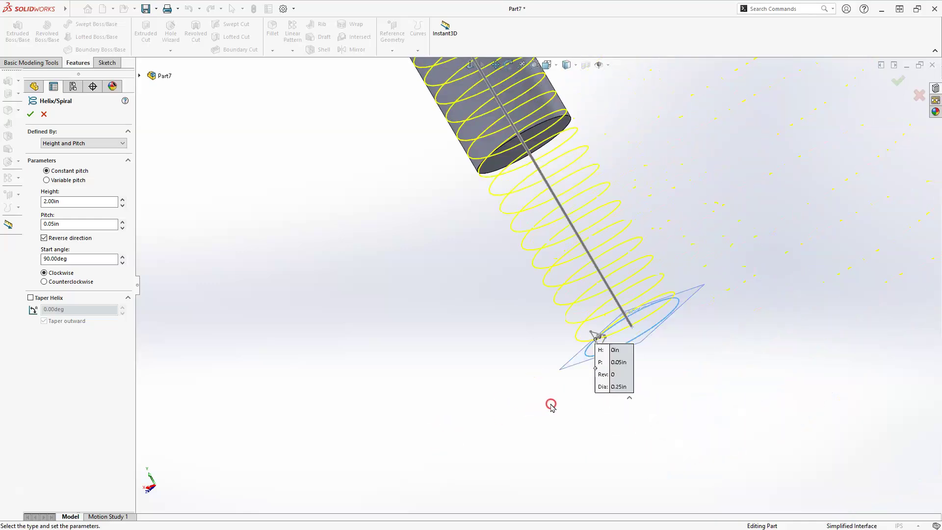
{"action": "middle_click_drag", "start_coordinate": [554, 409], "coordinate": [593, 456]}
{"action": "scroll", "coordinate": [615, 356], "scroll_direction": "down", "scroll_amount": 5}
{"action": "scroll", "coordinate": [482, 269], "scroll_direction": "down", "scroll_amount": 4}
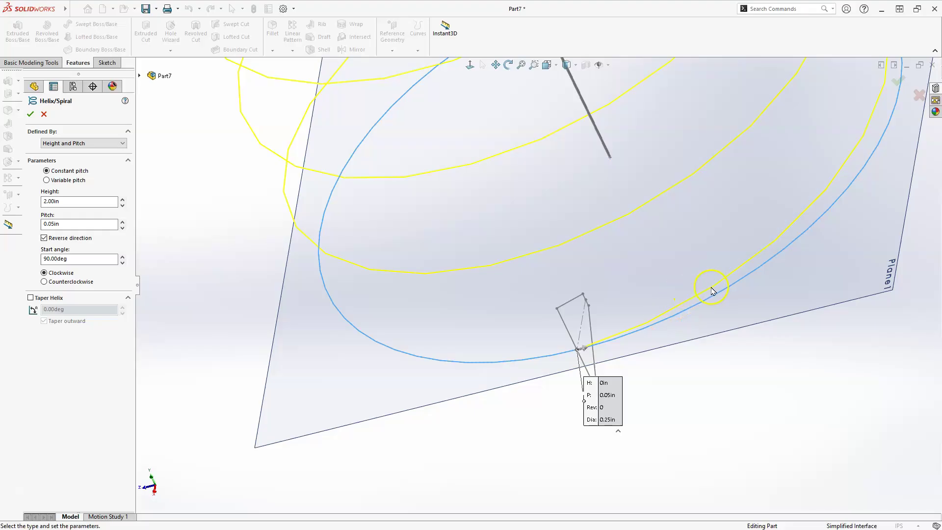
{"action": "scroll", "coordinate": [540, 375], "scroll_direction": "up", "scroll_amount": 6}
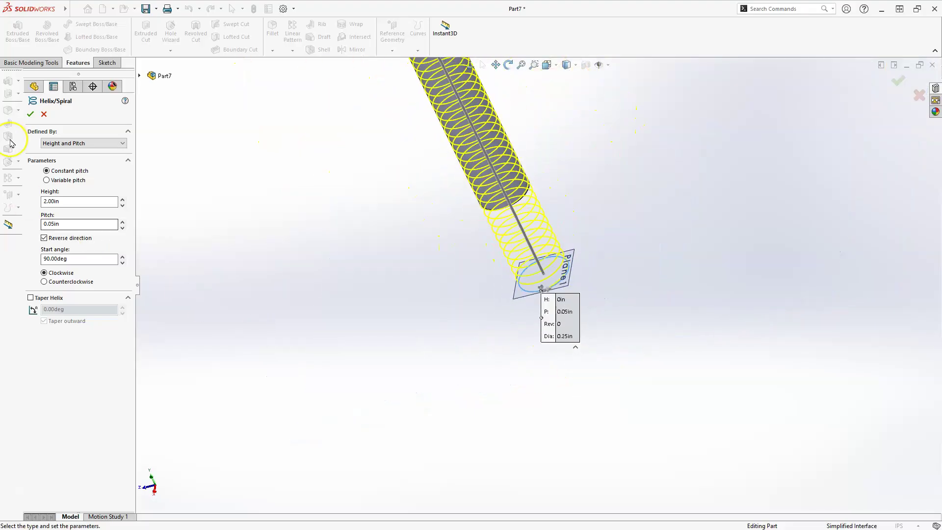
Confirm the helix feature as Helix/Spiral1.
{"action": "left_click", "coordinate": [29, 116]}
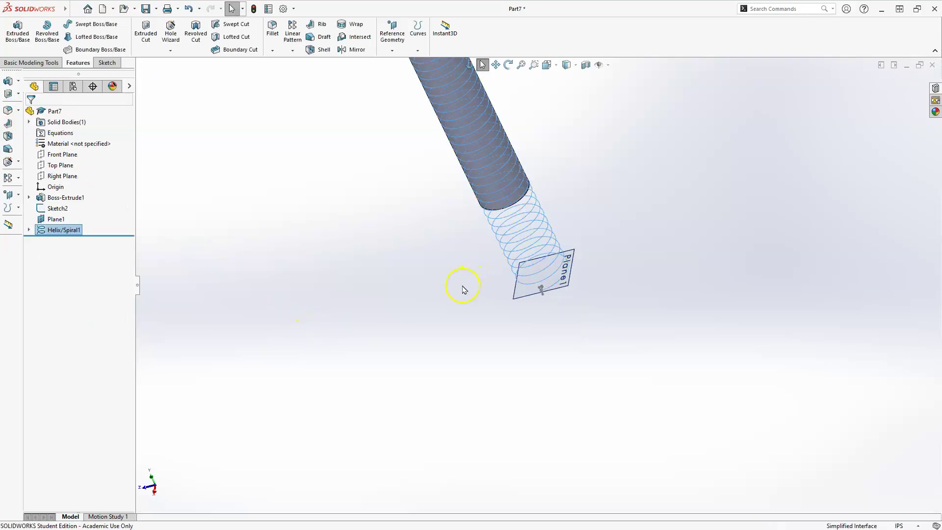
{"action": "scroll", "coordinate": [464, 290], "scroll_direction": "up", "scroll_amount": 5}
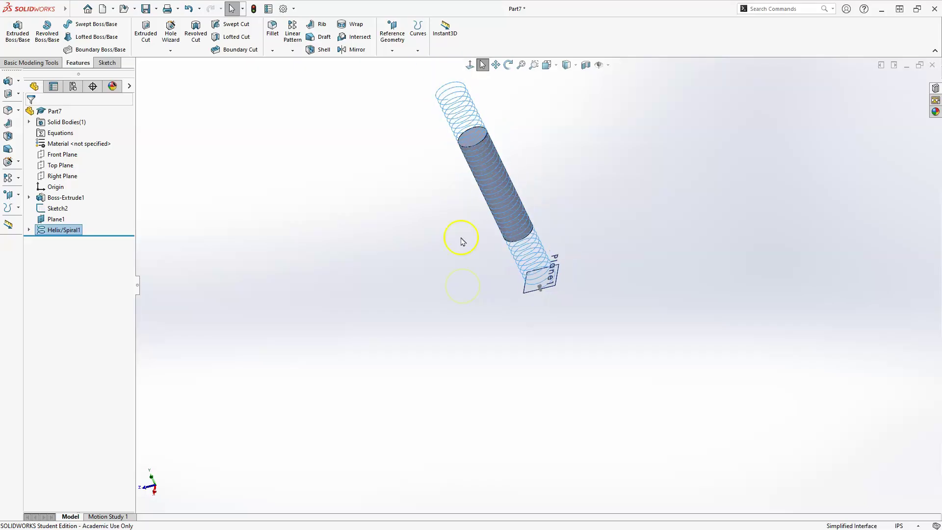
{"action": "scroll", "coordinate": [475, 122], "scroll_direction": "down", "scroll_amount": 5}
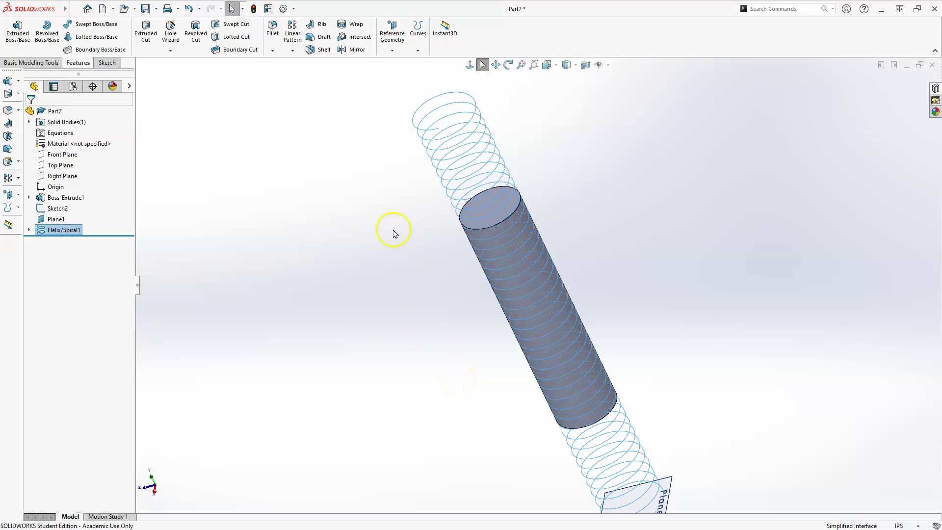
Chamfer the cylinder's top and bottom edges at 0.0313 in and 45°.
{"action": "left_click", "coordinate": [272, 51]}
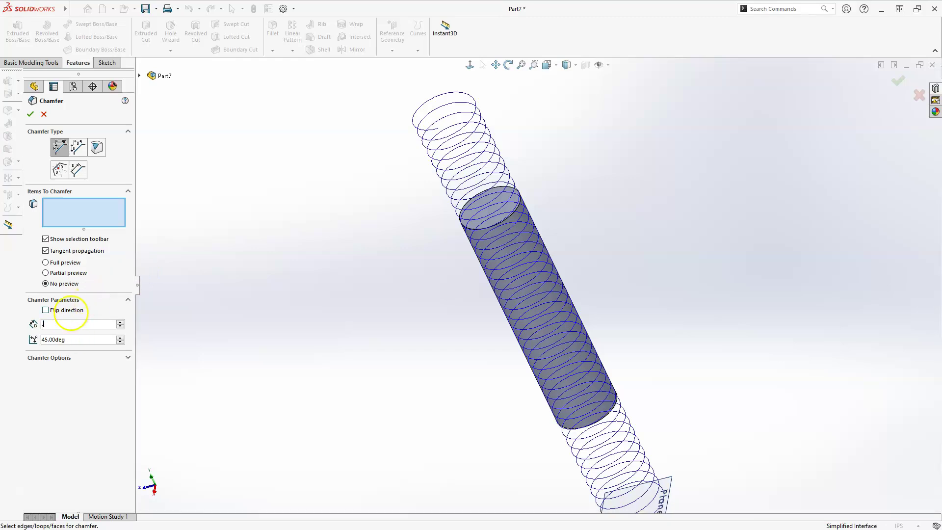
{"action": "type", "text": ".03"}
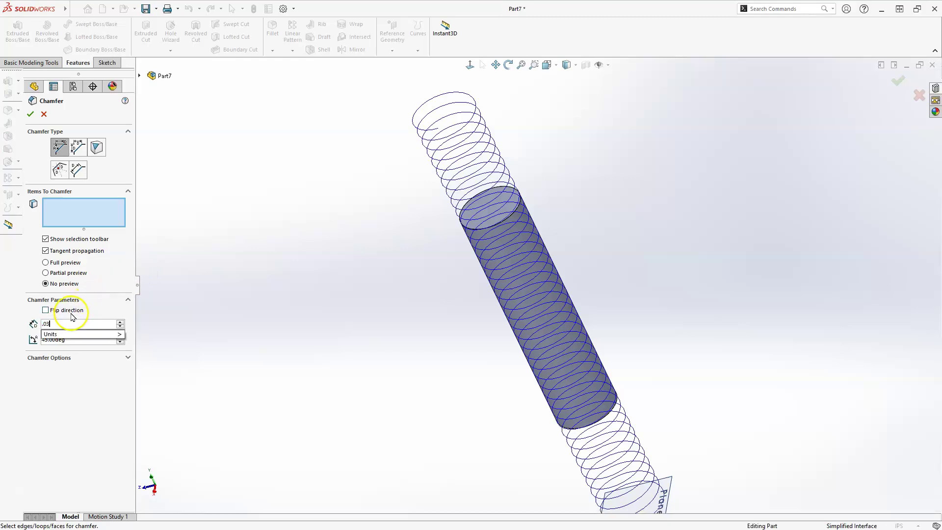
{"action": "type", "text": "13"}
{"action": "scroll", "coordinate": [476, 232], "scroll_direction": "down", "scroll_amount": 5}
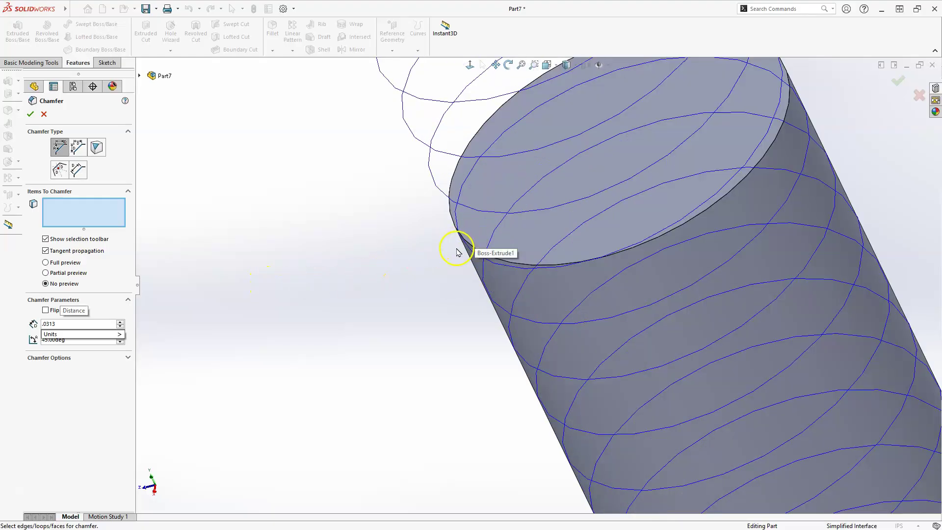
{"action": "left_click", "coordinate": [448, 210]}
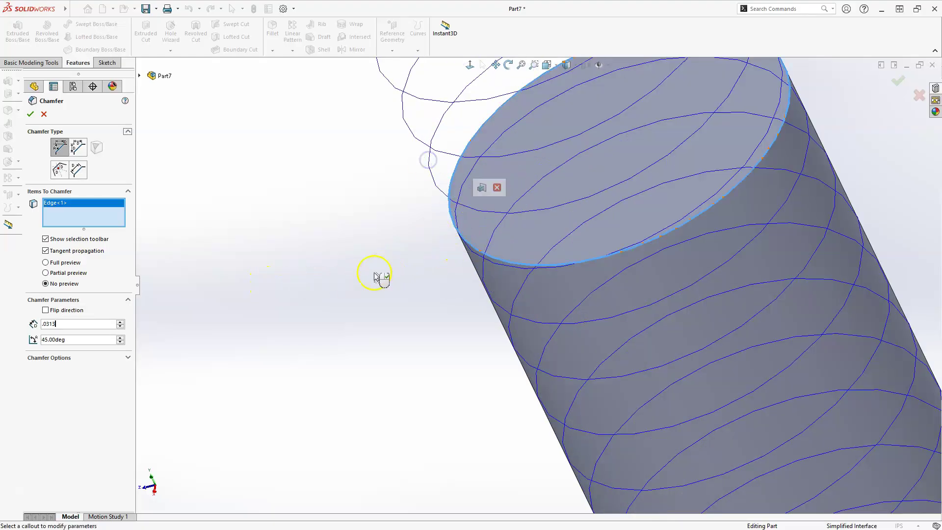
{"action": "scroll", "coordinate": [385, 253], "scroll_direction": "up", "scroll_amount": 6}
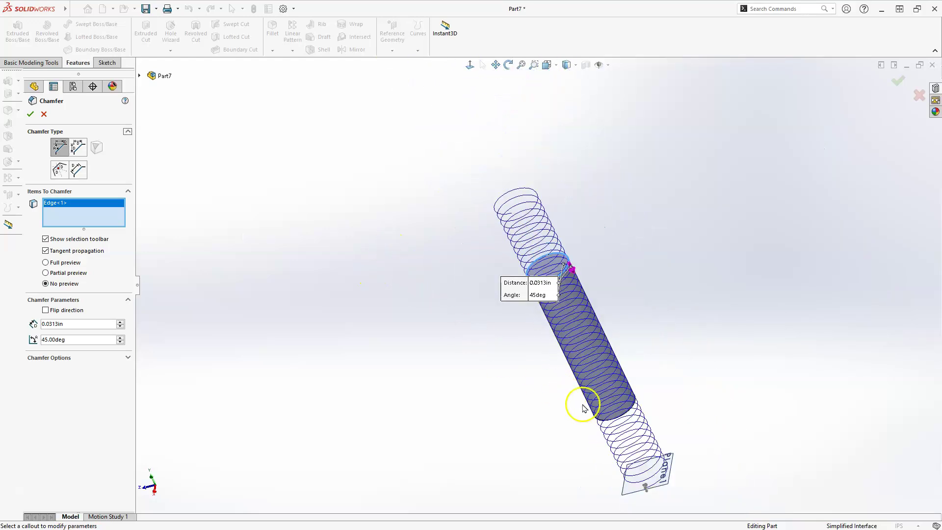
{"action": "scroll", "coordinate": [591, 414], "scroll_direction": "down", "scroll_amount": 8}
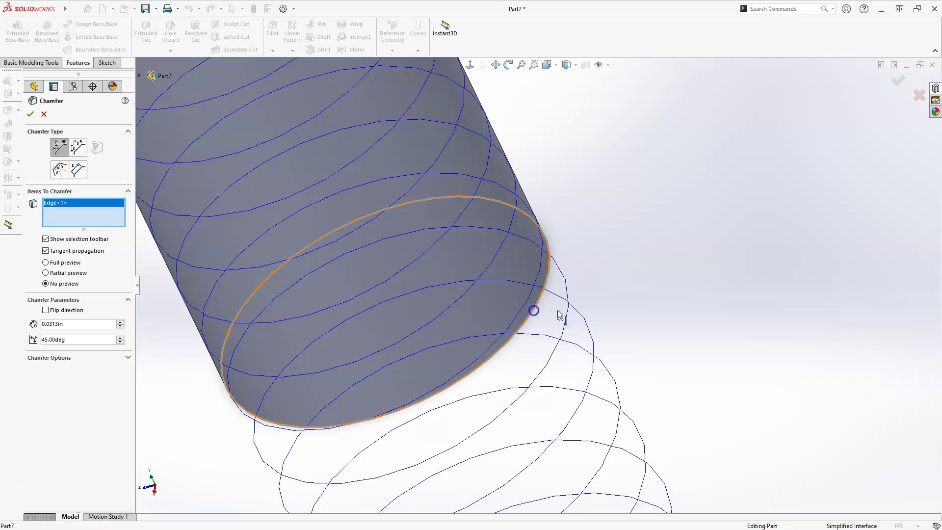
{"action": "left_click", "coordinate": [584, 316]}
{"action": "scroll", "coordinate": [669, 280], "scroll_direction": "up", "scroll_amount": 5}
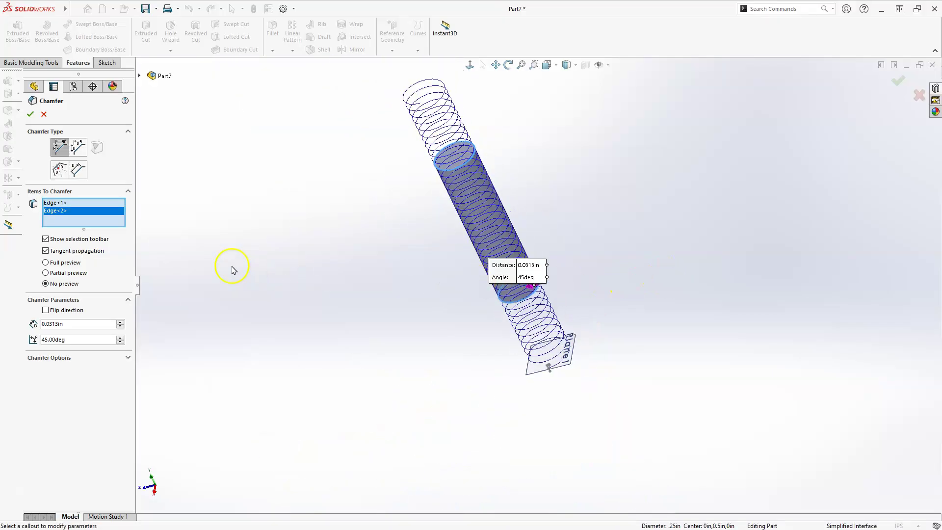
{"action": "left_click", "coordinate": [29, 114]}
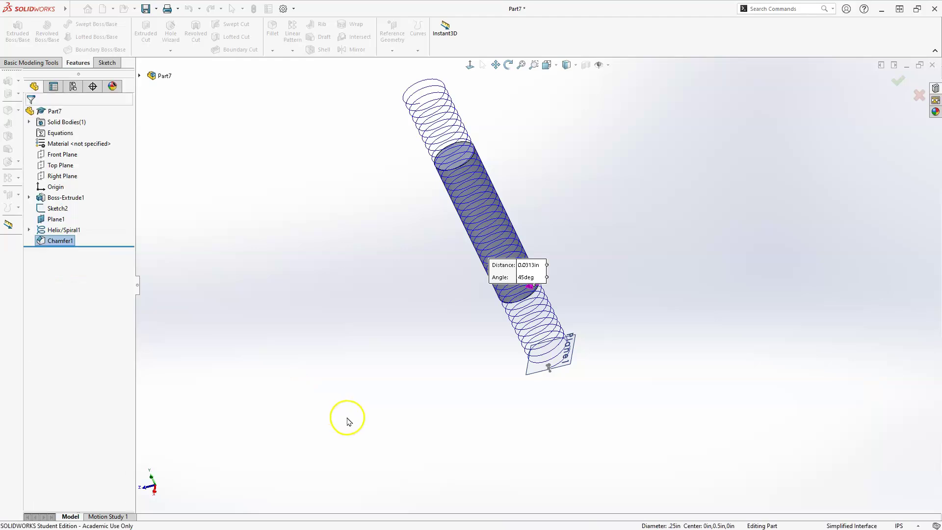
Swept-cut the triangular Sketch2 profile along Helix/Spiral1 to create Cut-Sweep1.
{"action": "scroll", "coordinate": [558, 185], "scroll_direction": "down", "scroll_amount": 2}
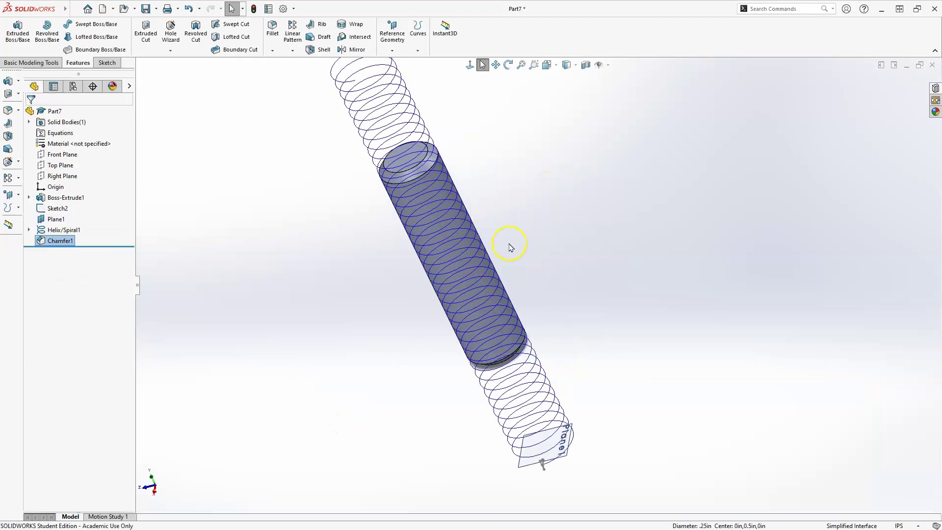
{"action": "middle_click_drag", "start_coordinate": [509, 246], "coordinate": [602, 240]}
{"action": "scroll", "coordinate": [431, 487], "scroll_direction": "down", "scroll_amount": 2}
{"action": "scroll", "coordinate": [451, 394], "scroll_direction": "down", "scroll_amount": 2}
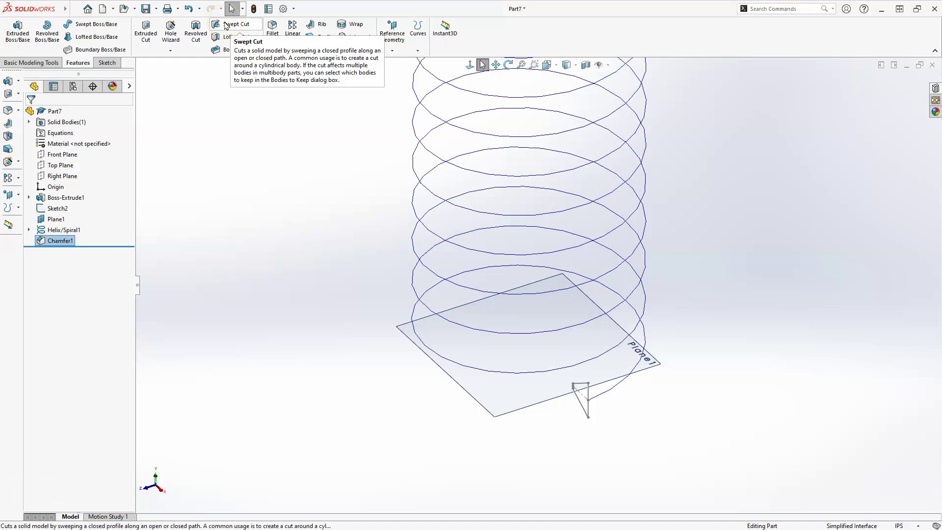
{"action": "left_click", "coordinate": [226, 26]}
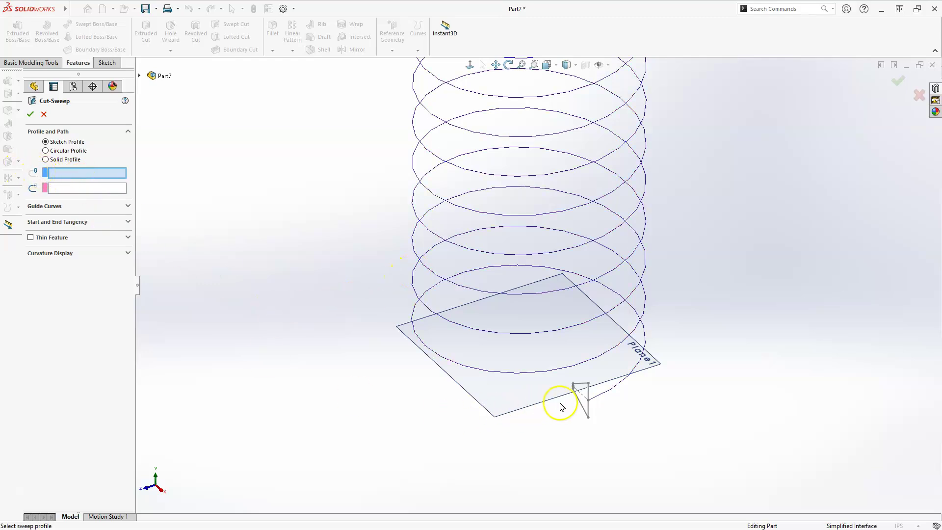
{"action": "left_click", "coordinate": [583, 405]}
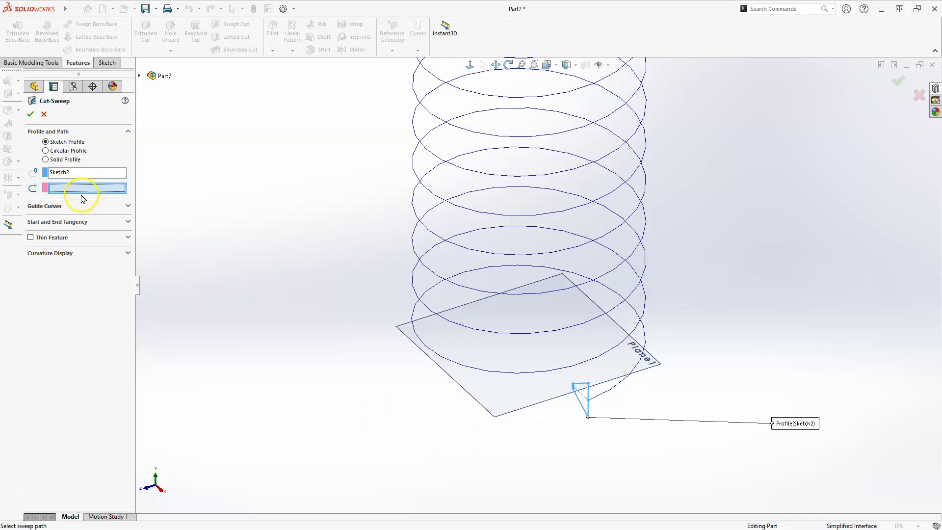
{"action": "left_click", "coordinate": [414, 283]}
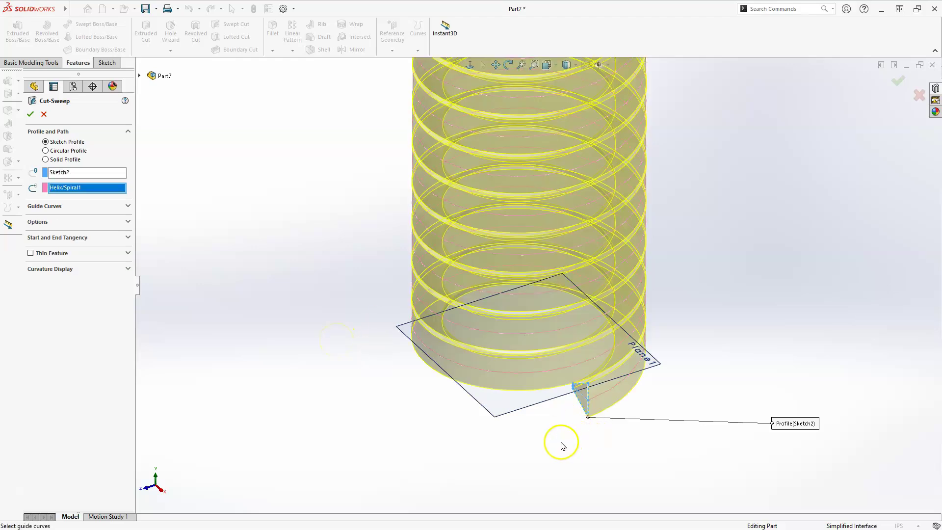
{"action": "scroll", "coordinate": [559, 444], "scroll_direction": "up", "scroll_amount": 3}
{"action": "scroll", "coordinate": [516, 147], "scroll_direction": "up", "scroll_amount": 3}
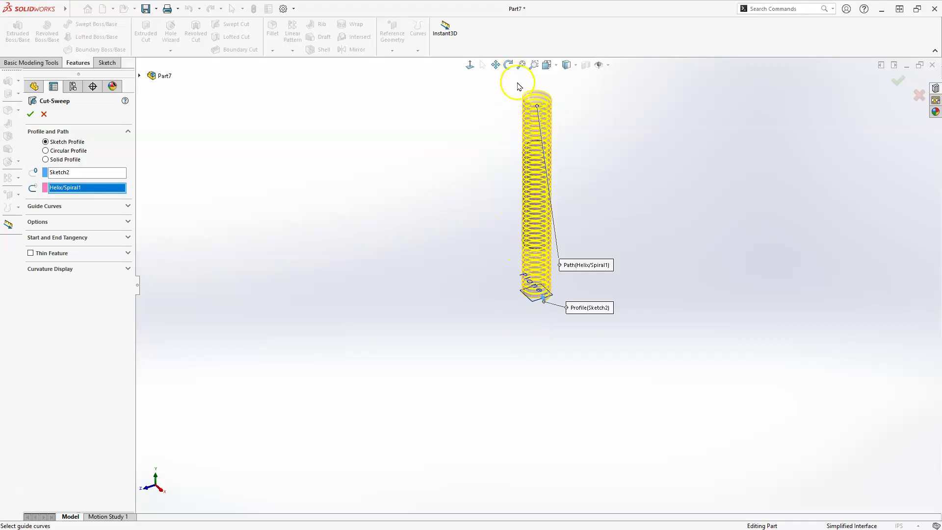
{"action": "scroll", "coordinate": [518, 88], "scroll_direction": "down", "scroll_amount": 3}
{"action": "middle_click_drag", "start_coordinate": [528, 120], "coordinate": [501, 151]}
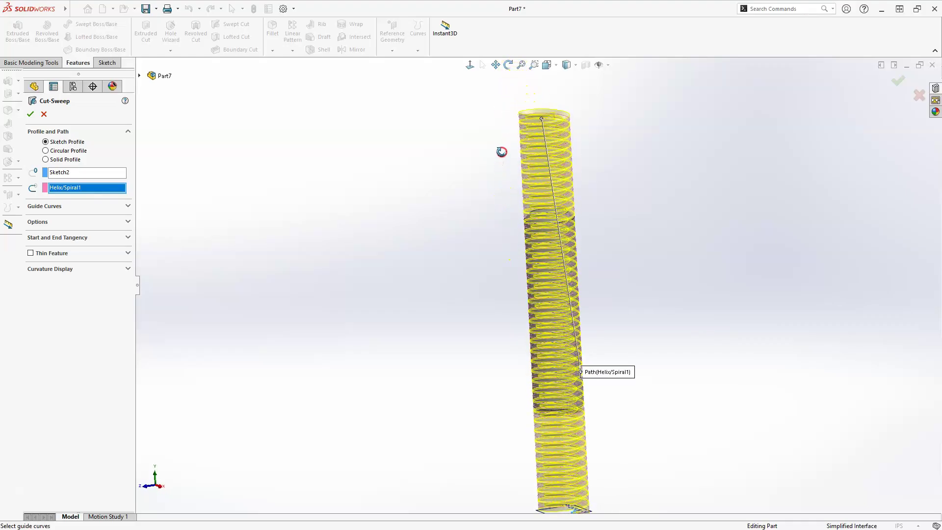
{"action": "left_click", "coordinate": [30, 115]}
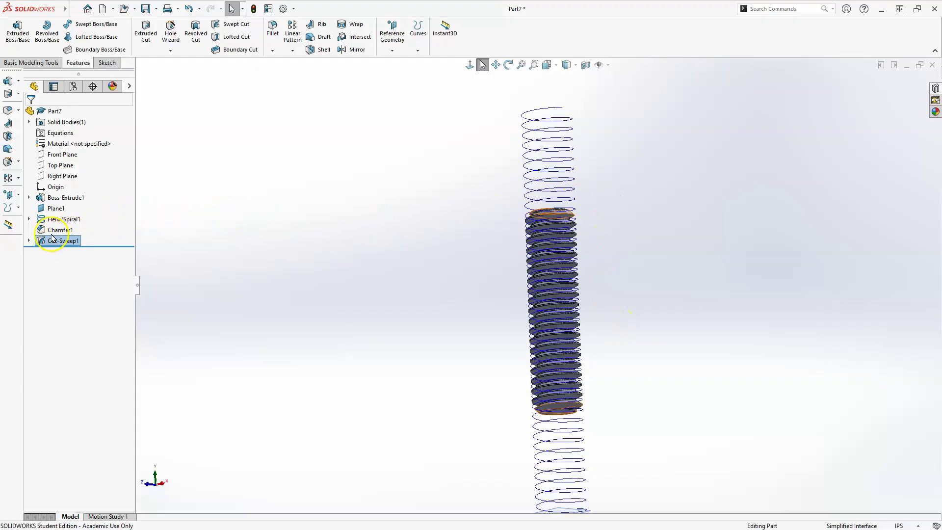
Hide Helix/Spiral1 and turn the model to the right-side view.
{"action": "left_click", "coordinate": [49, 221]}
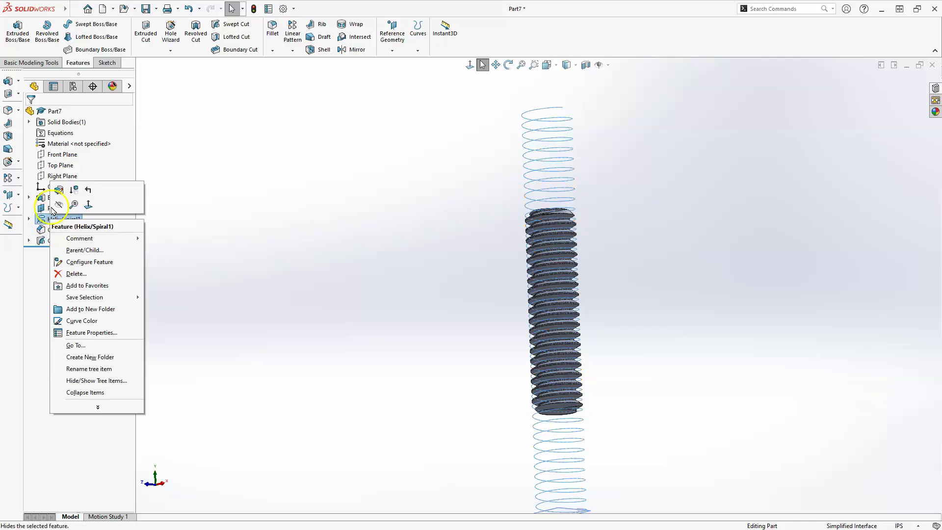
{"action": "left_click", "coordinate": [61, 210]}
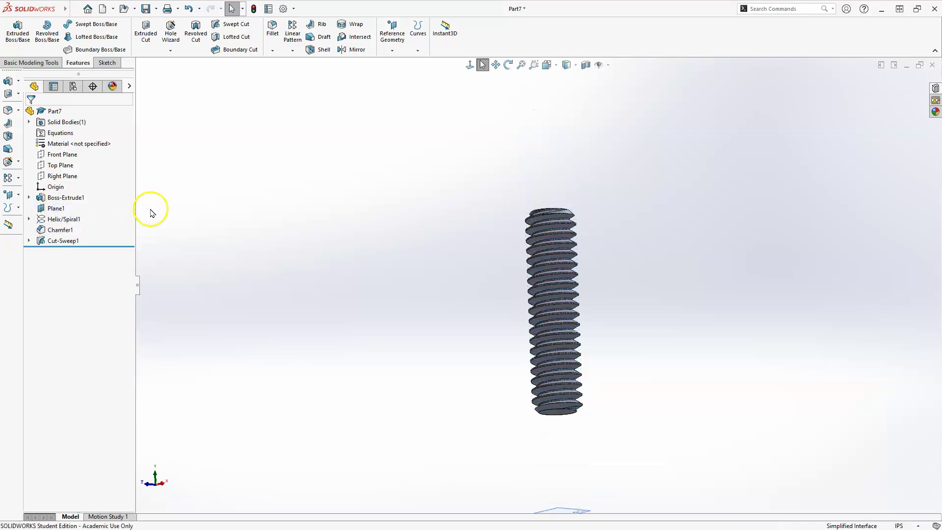
{"action": "key", "text": "space"}
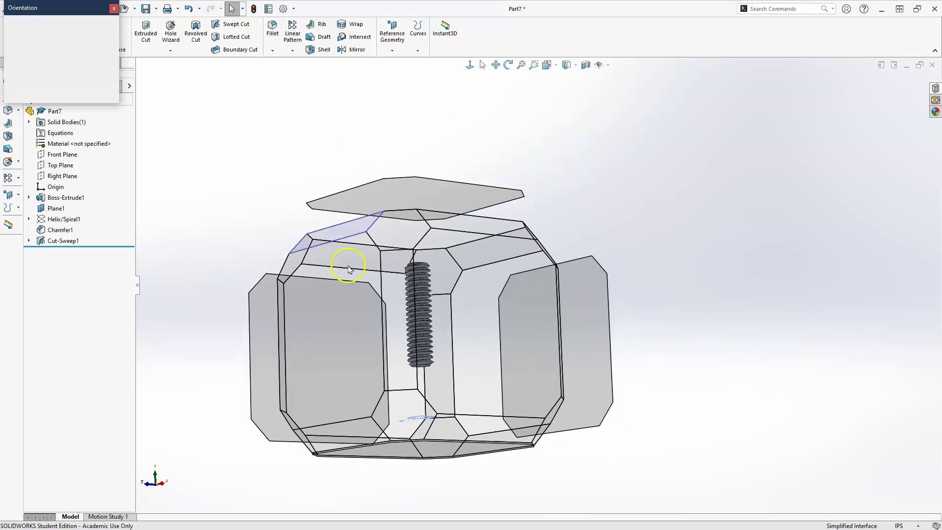
{"action": "left_click", "coordinate": [483, 349]}
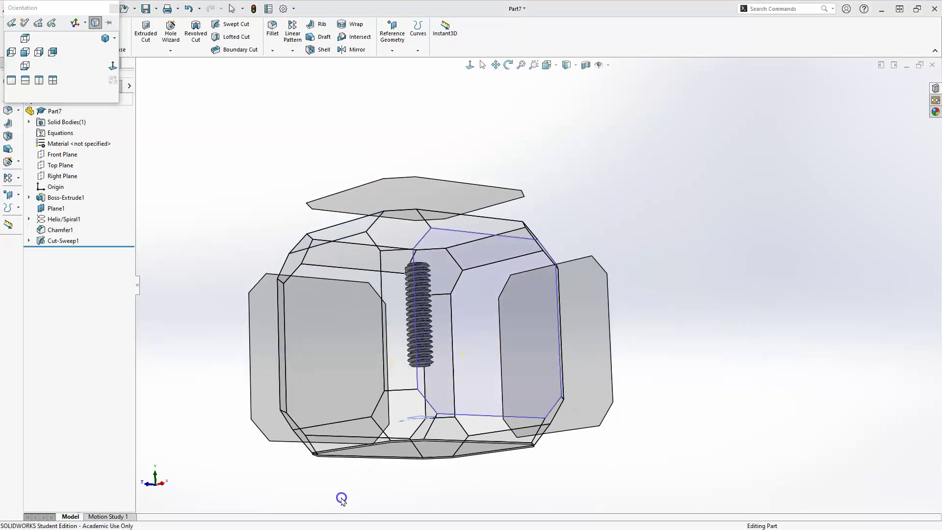
{"action": "scroll", "coordinate": [458, 178], "scroll_direction": "down", "scroll_amount": 2}
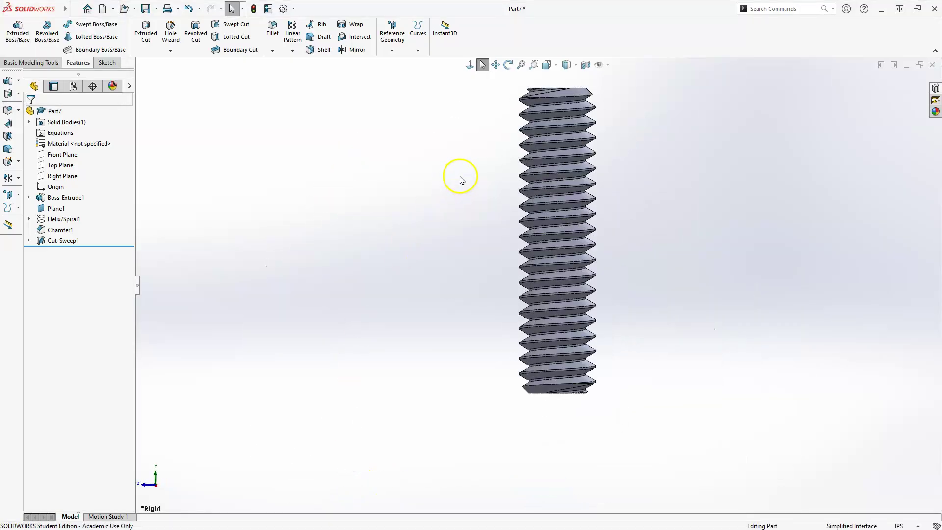
Hide Plane1, zoom to fit the stud, and switch to isometric view.
{"action": "left_click", "coordinate": [55, 209]}
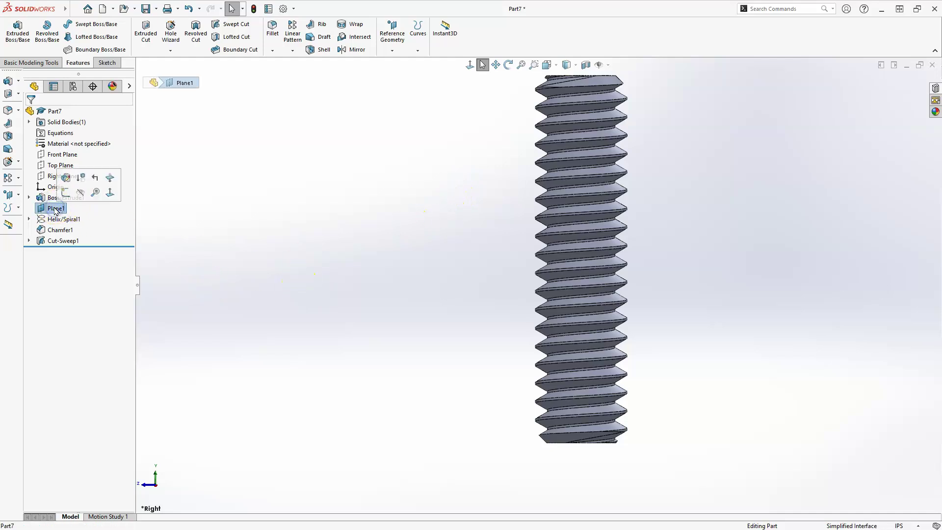
{"action": "left_click", "coordinate": [80, 192]}
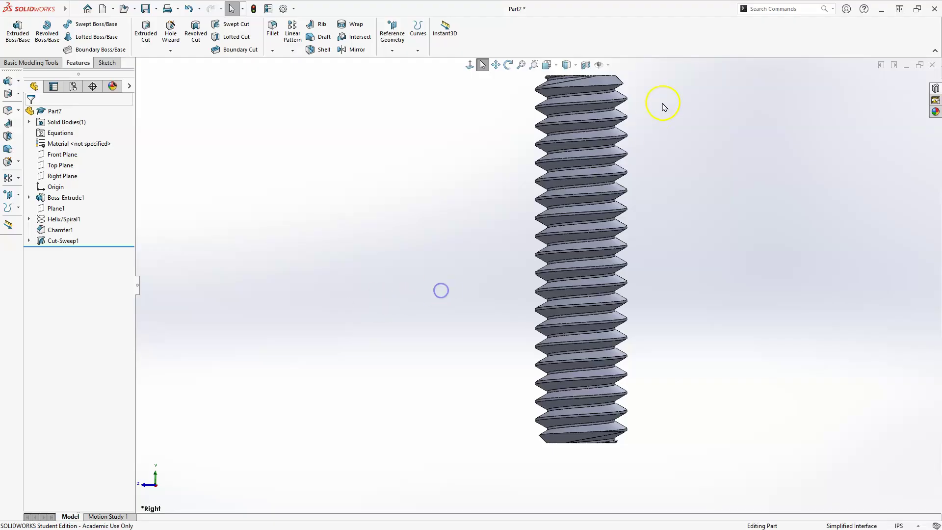
{"action": "key", "text": "z"}
{"action": "scroll", "coordinate": [573, 184], "scroll_direction": "down", "scroll_amount": 3}
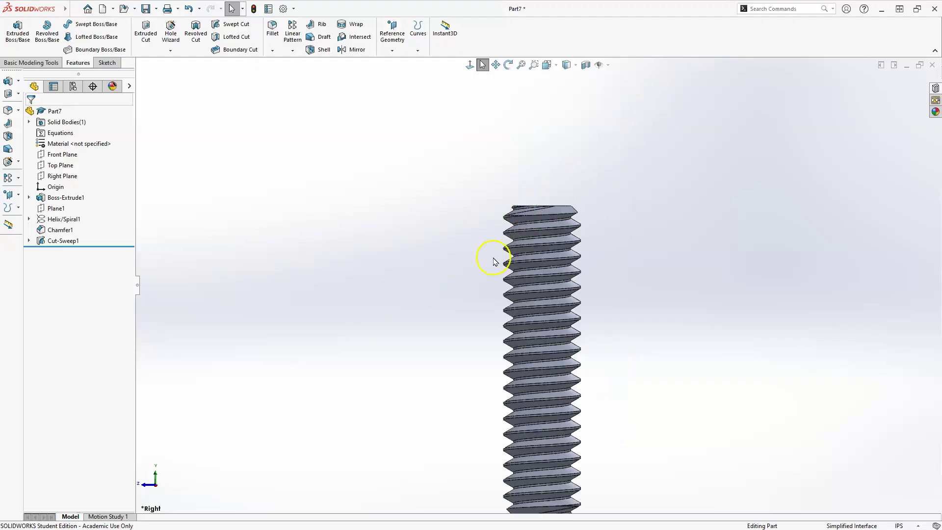
{"action": "scroll", "coordinate": [494, 262], "scroll_direction": "down", "scroll_amount": 2}
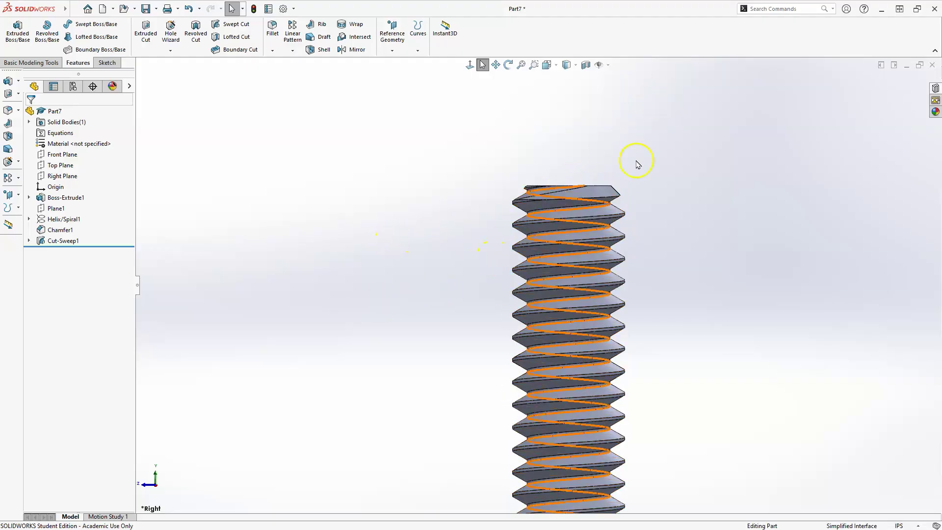
{"action": "key", "text": "z"}
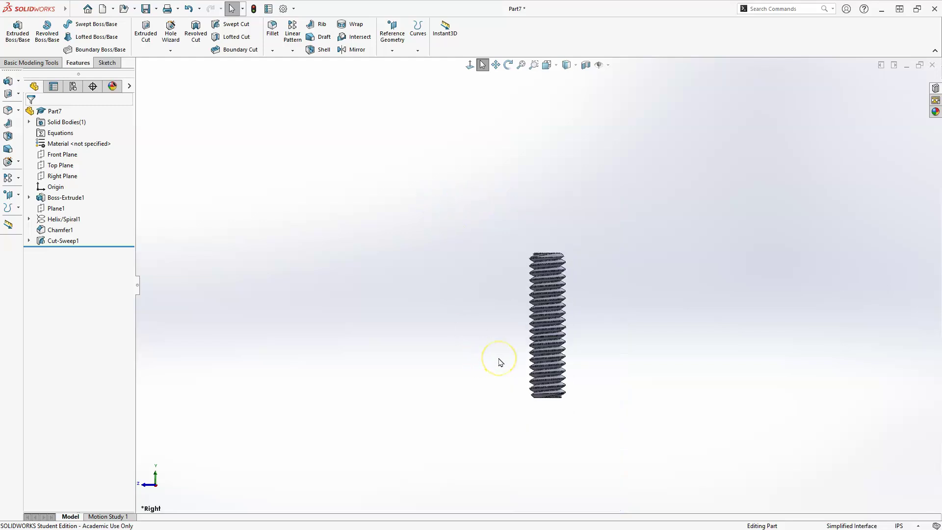
{"action": "key", "text": "space"}
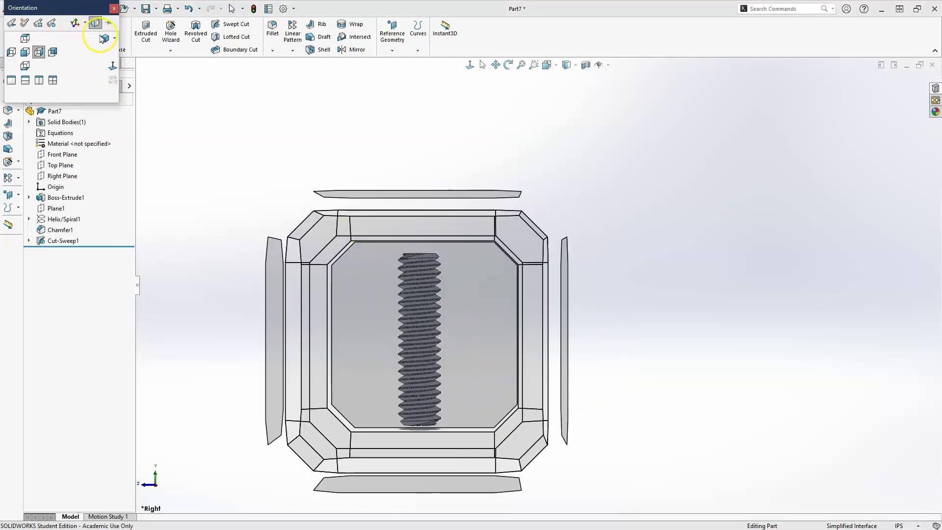
{"action": "left_click", "coordinate": [105, 36]}
{"action": "key", "text": "ctrl+7"}
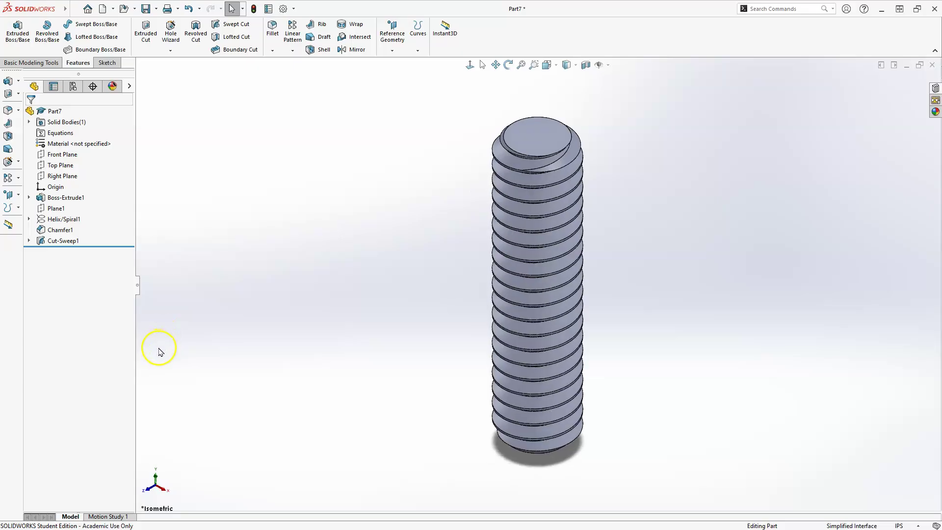